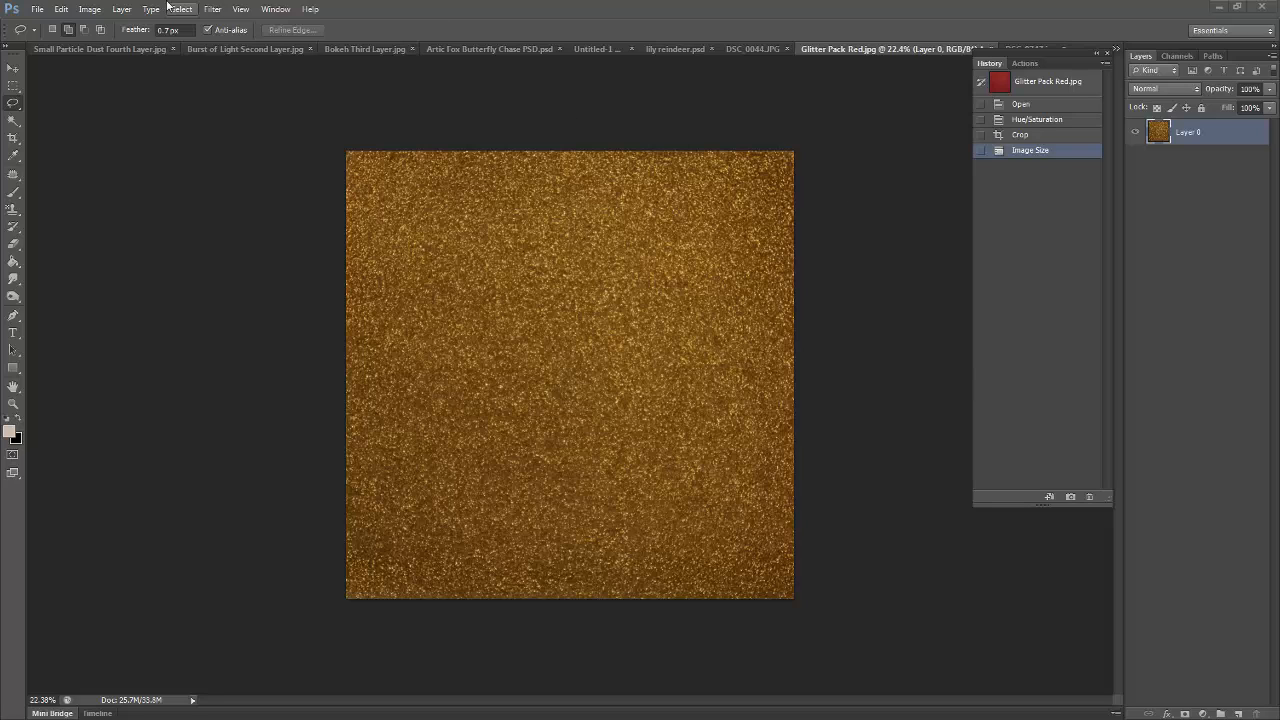
- Check the glitter image's pixel dimensions in the Image Size settings
{"action": "left_click", "coordinate": [89, 9]}
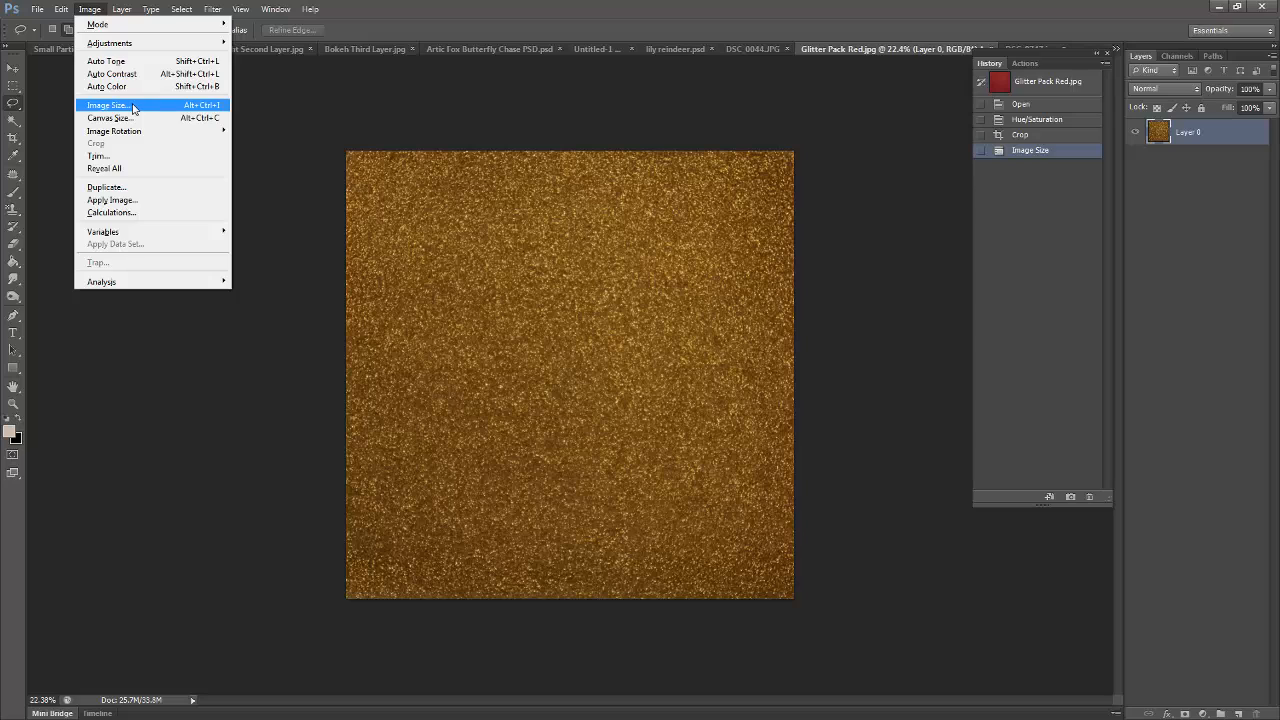
{"action": "left_click", "coordinate": [133, 107]}
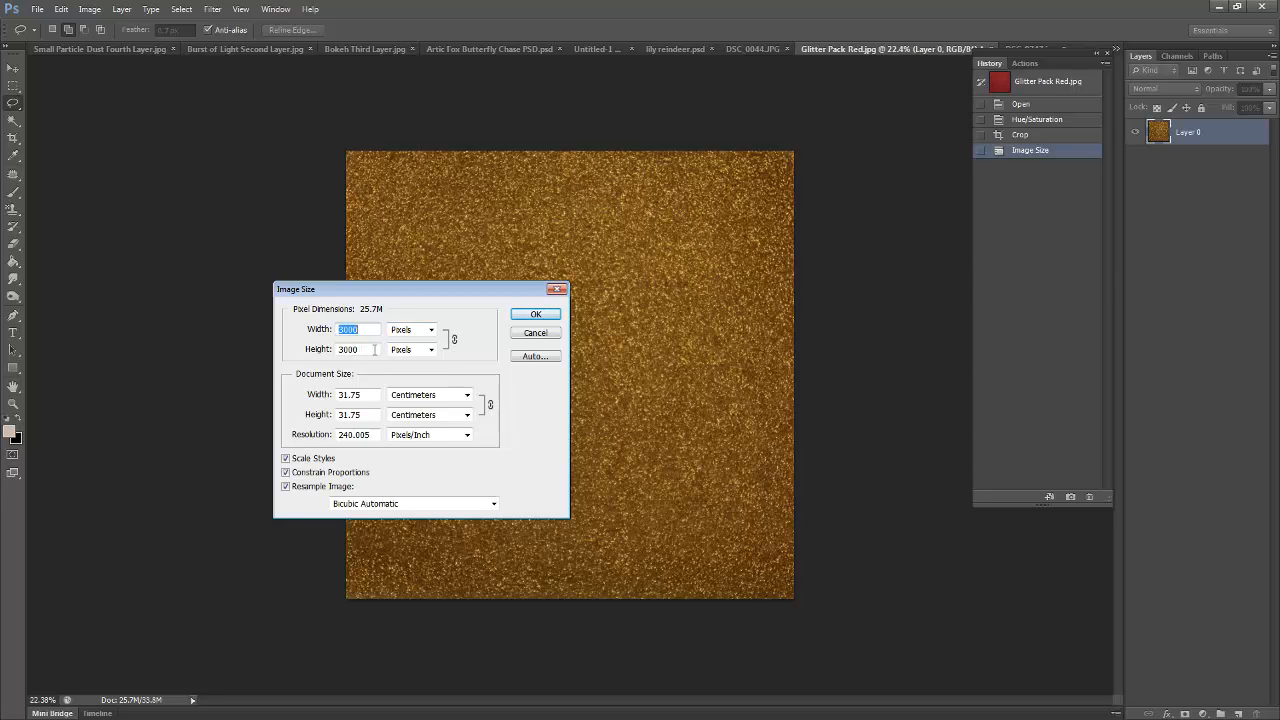
{"action": "left_click", "coordinate": [537, 314]}
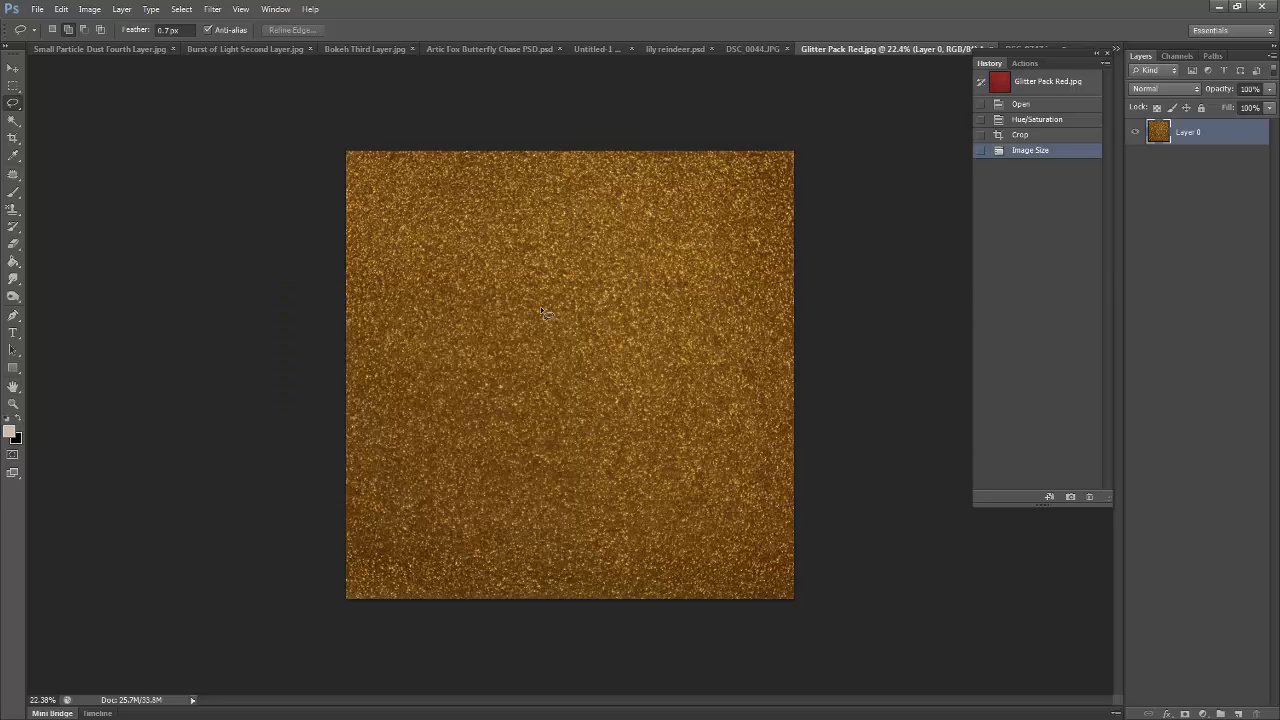
- Apply an Offset filter of 1500 pixels horizontally and 1500 pixels vertically, with undefined areas set to Wrap Around
{"action": "left_click", "coordinate": [210, 10]}
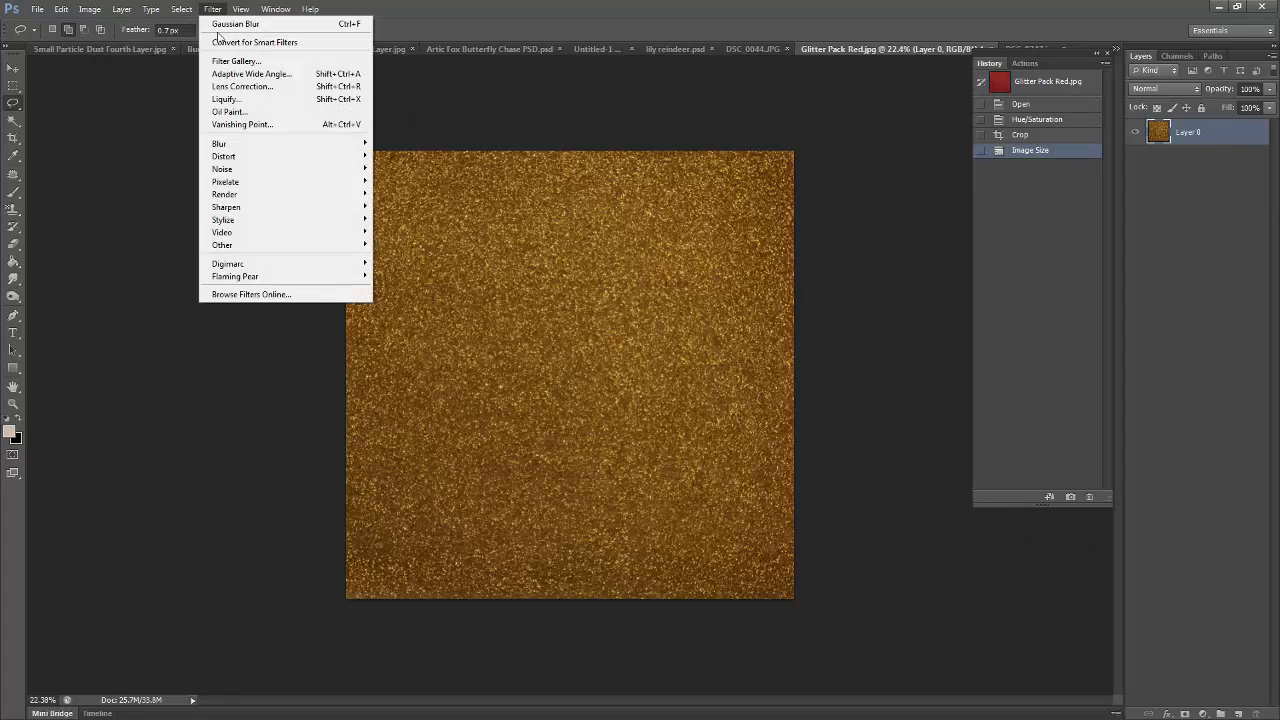
{"action": "mouse_move", "coordinate": [240, 246]}
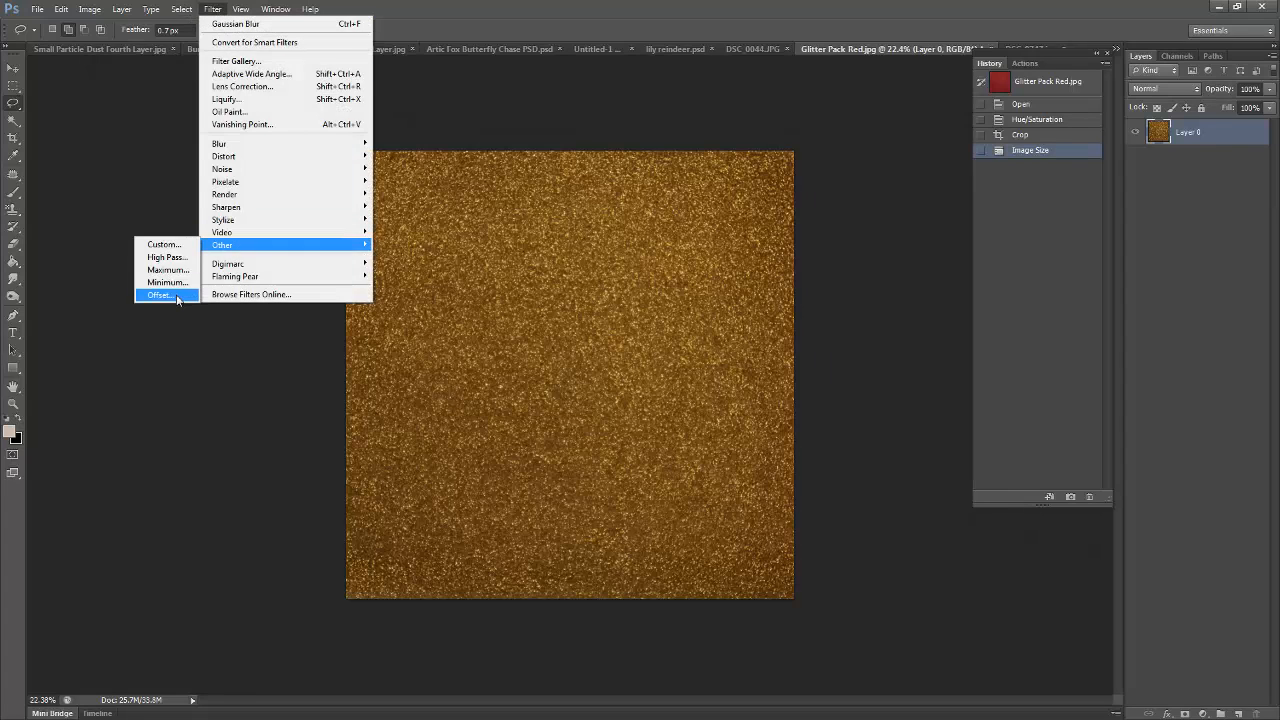
{"action": "left_click", "coordinate": [160, 295]}
{"action": "left_click_drag", "start_coordinate": [170, 150], "coordinate": [252, 170]}
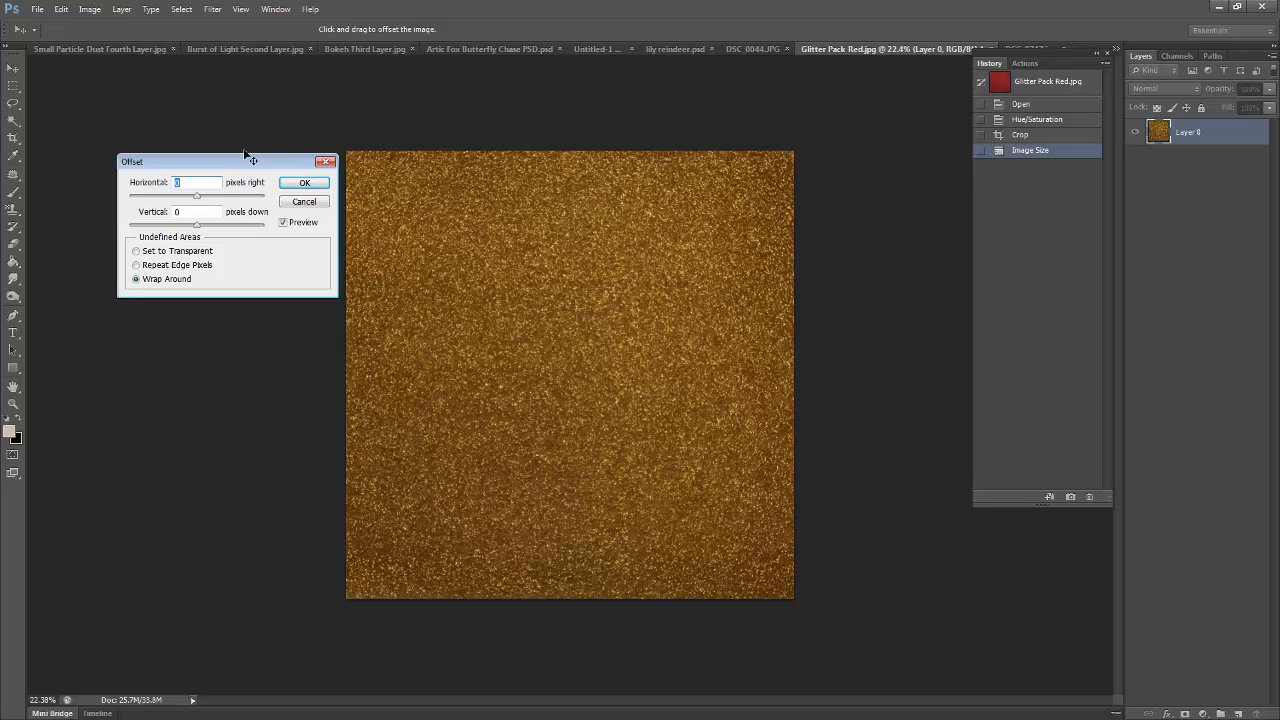
{"action": "type", "text": "1500"}
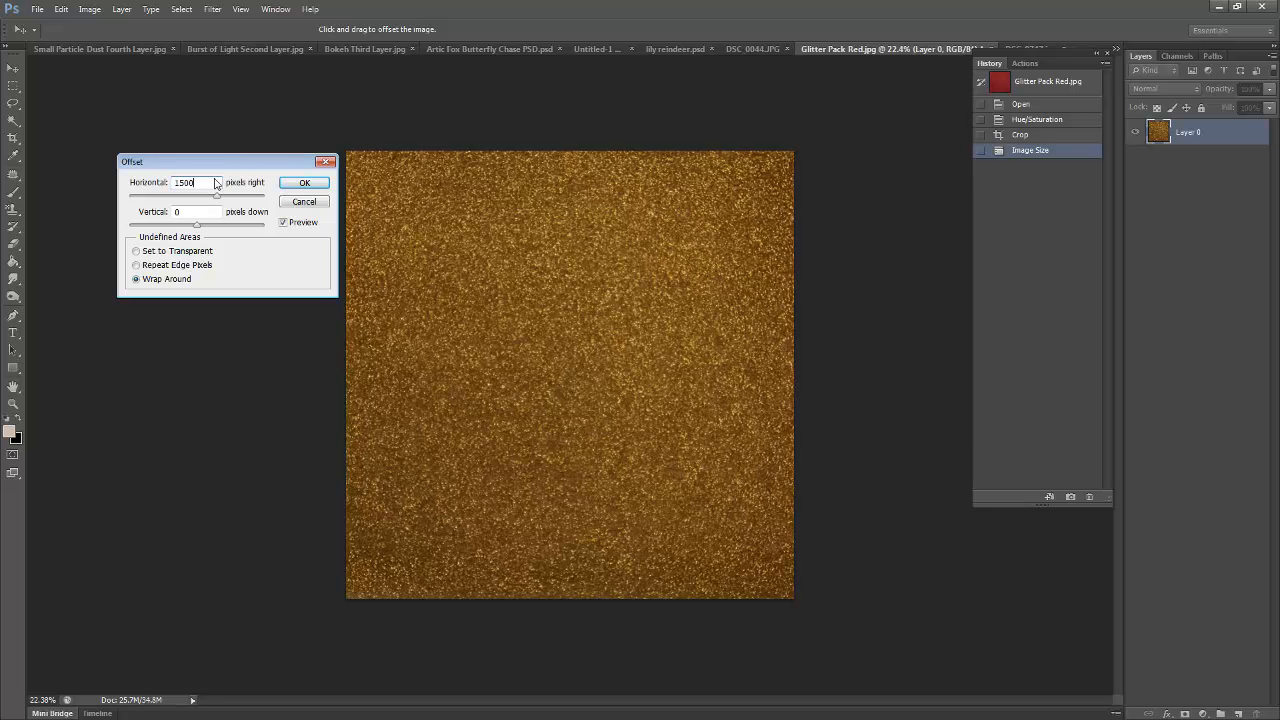
{"action": "left_click_drag", "start_coordinate": [204, 216], "coordinate": [91, 217]}
{"action": "type", "text": "15"}
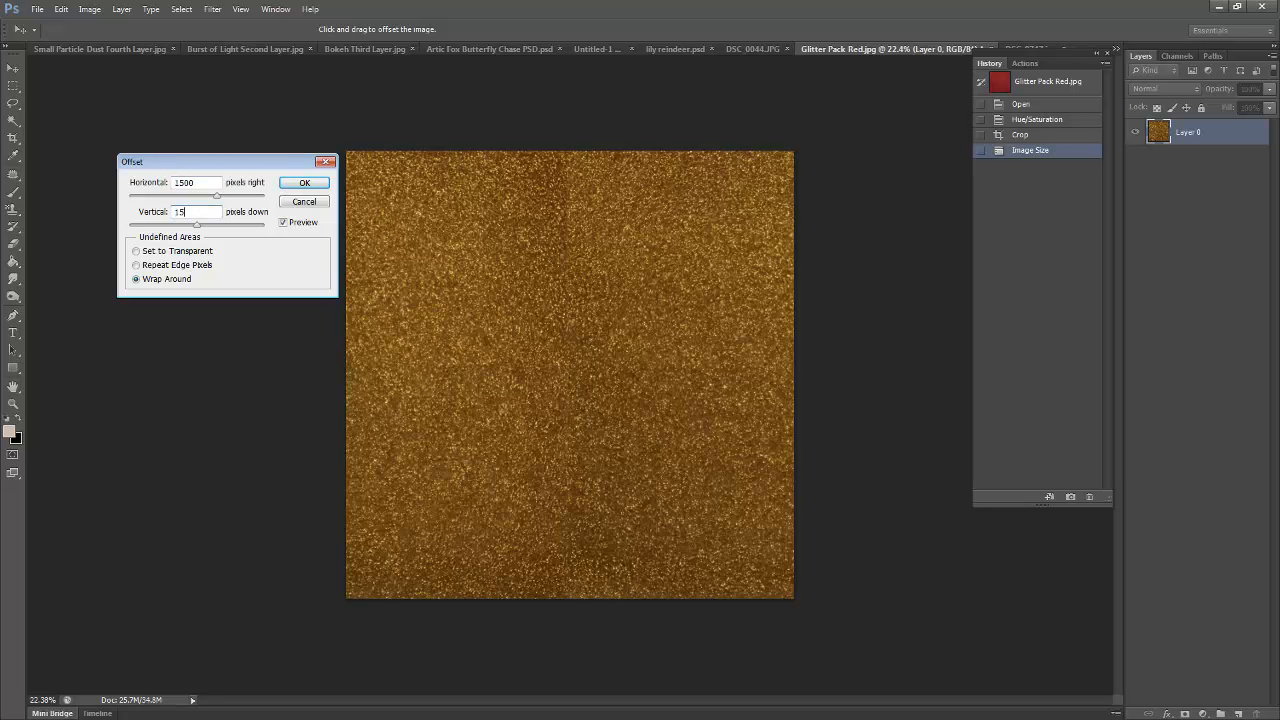
{"action": "type", "text": "00"}
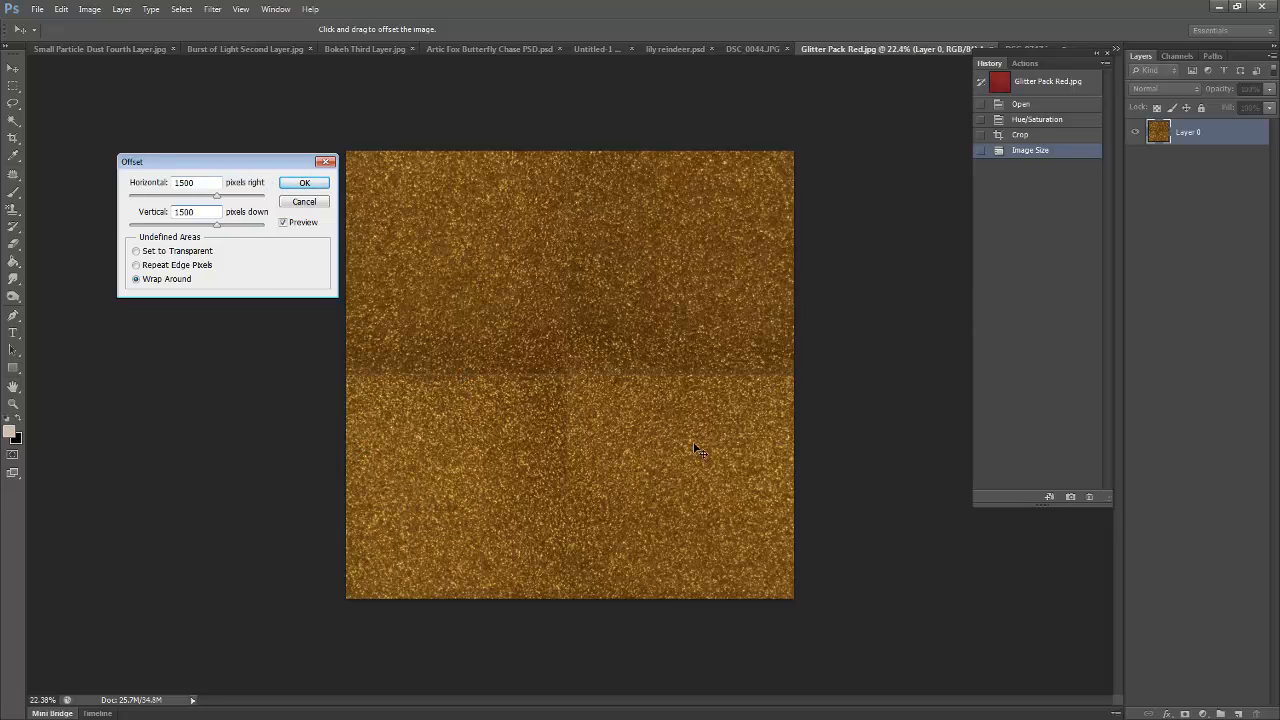
{"action": "left_click", "coordinate": [304, 184]}
- Using the Clone Stamp tool with a 60 px brush, paint over the left half of the texture's horizontal seam
{"action": "key", "text": "l"}
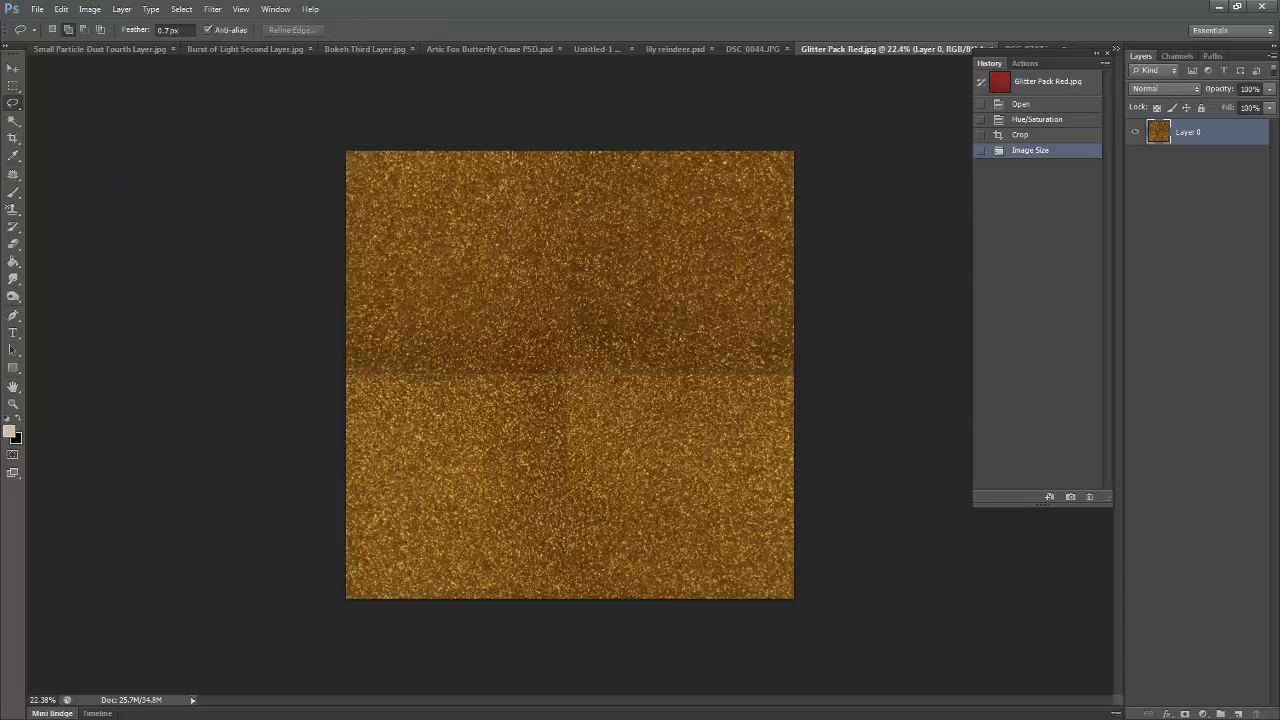
{"action": "left_click", "coordinate": [13, 210]}
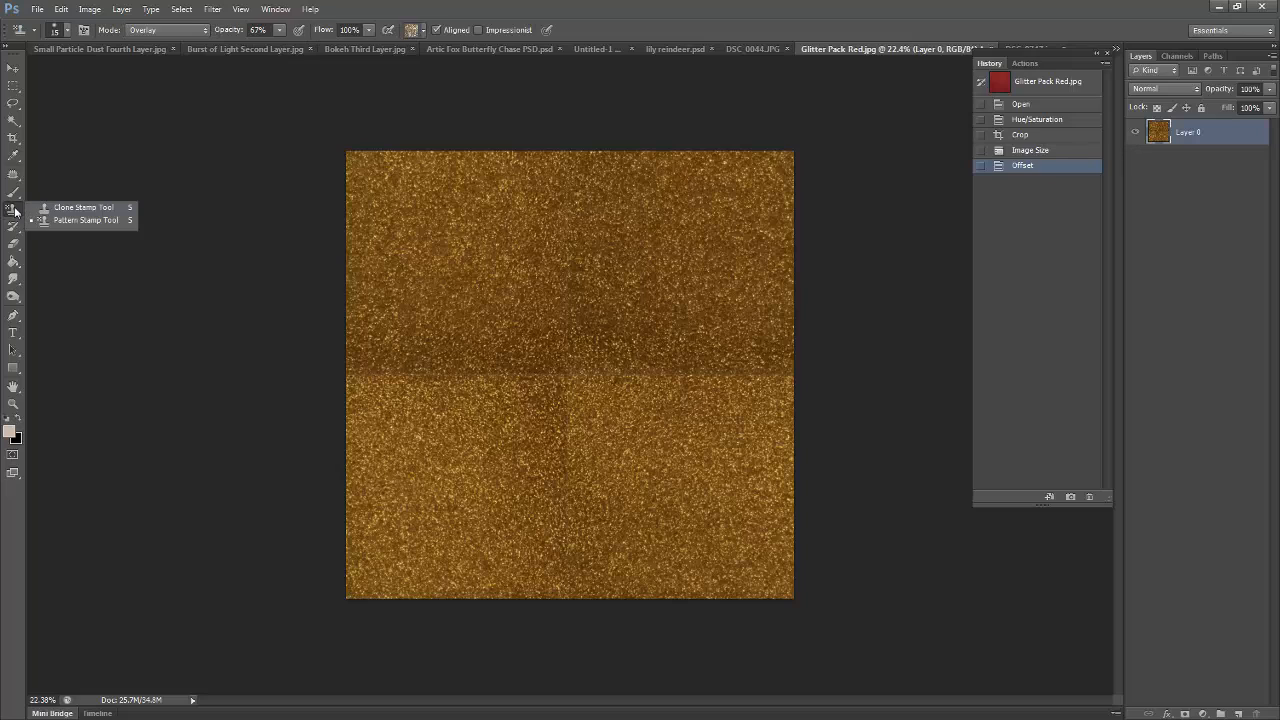
{"action": "left_click", "coordinate": [84, 207]}
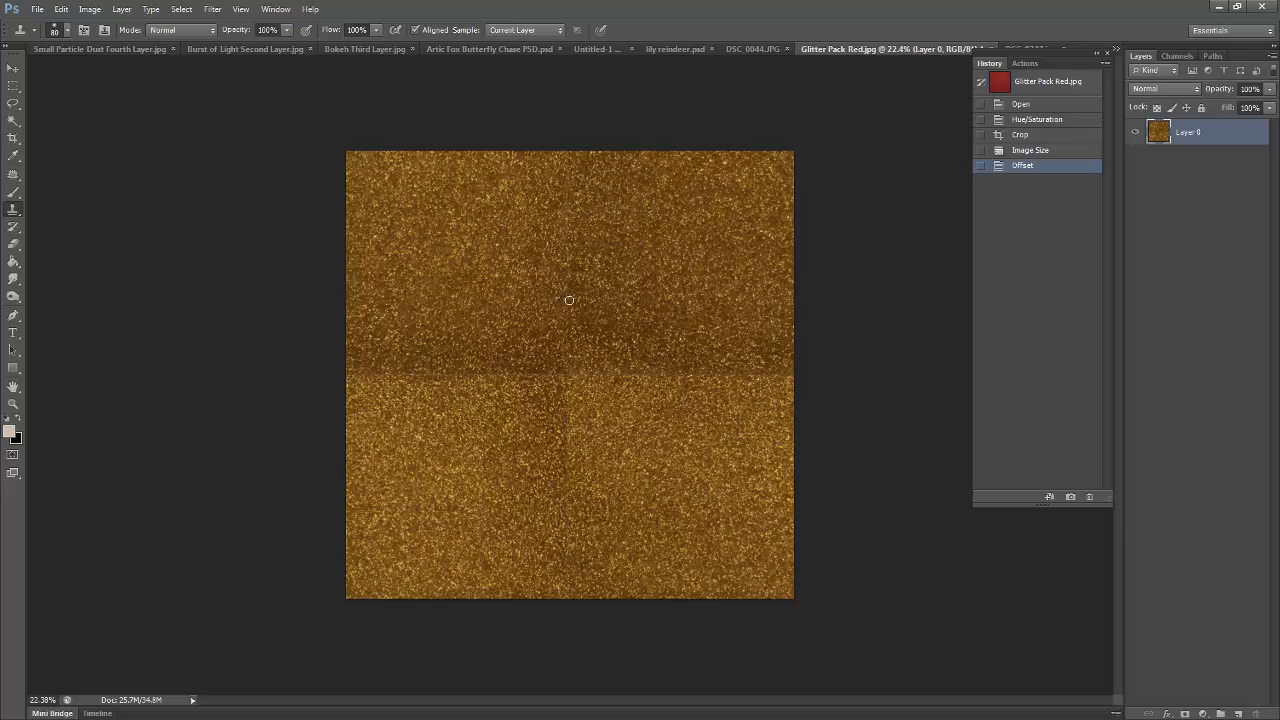
{"action": "key", "text": "bracketright"}
{"action": "key", "text": "bracketright"}
{"action": "key", "text": "bracketright"}
{"action": "key", "text": "bracketleft"}
{"action": "key", "text": "bracketleft"}
{"action": "key", "text": "bracketleft"}
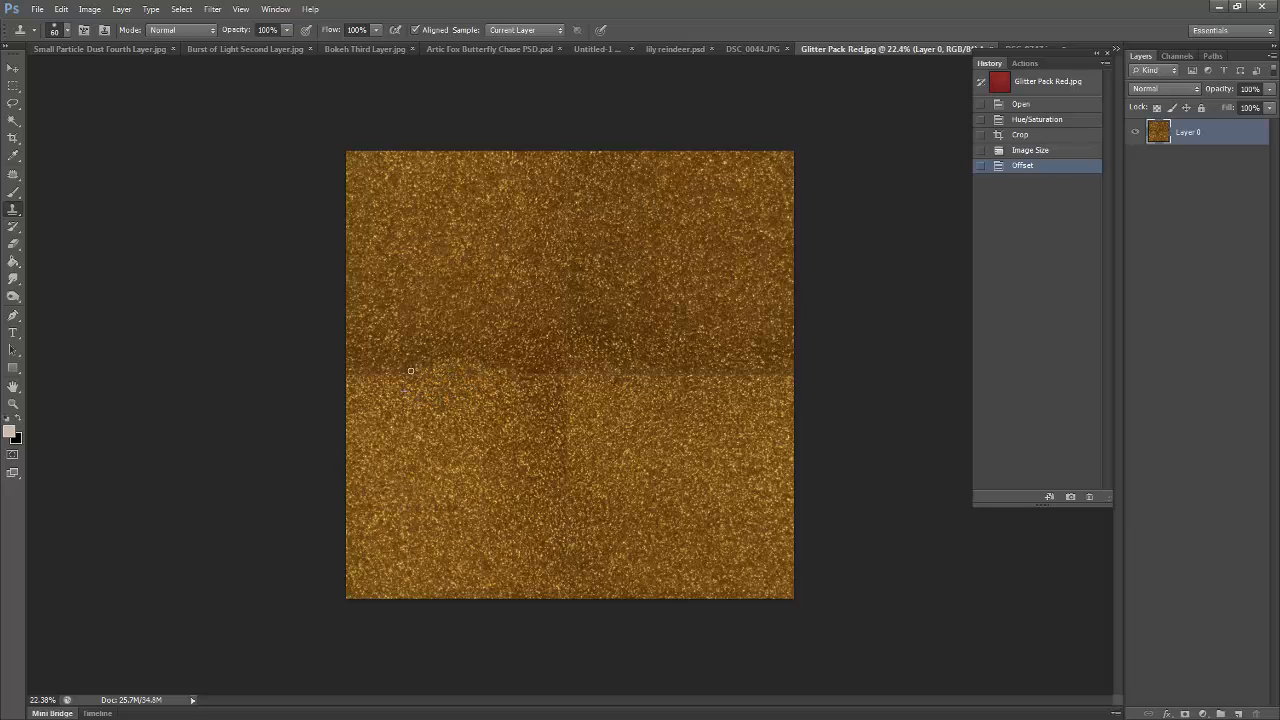
{"action": "left_click_drag", "start_coordinate": [379, 375], "coordinate": [355, 373]}
{"action": "left_click", "coordinate": [400, 332], "text": "alt"}
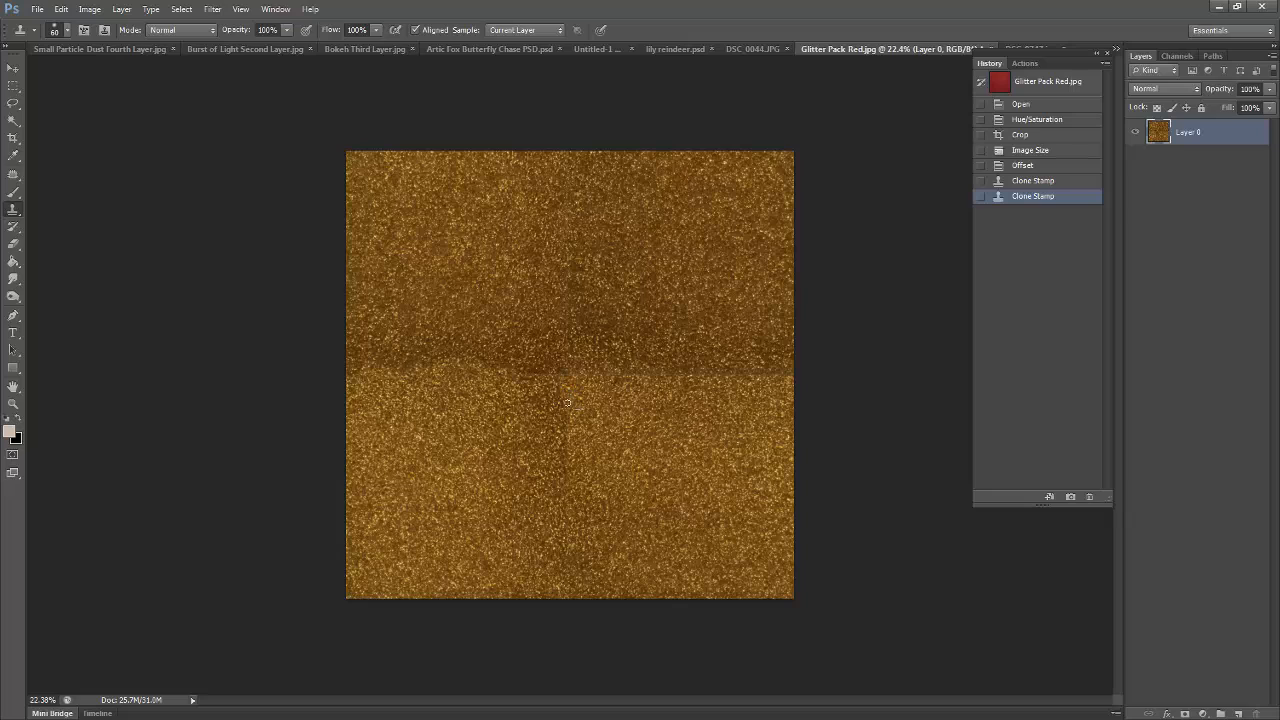
- Clone glitter over the vertical seam from below the image centre down to the lower edge
{"action": "left_click", "coordinate": [564, 422]}
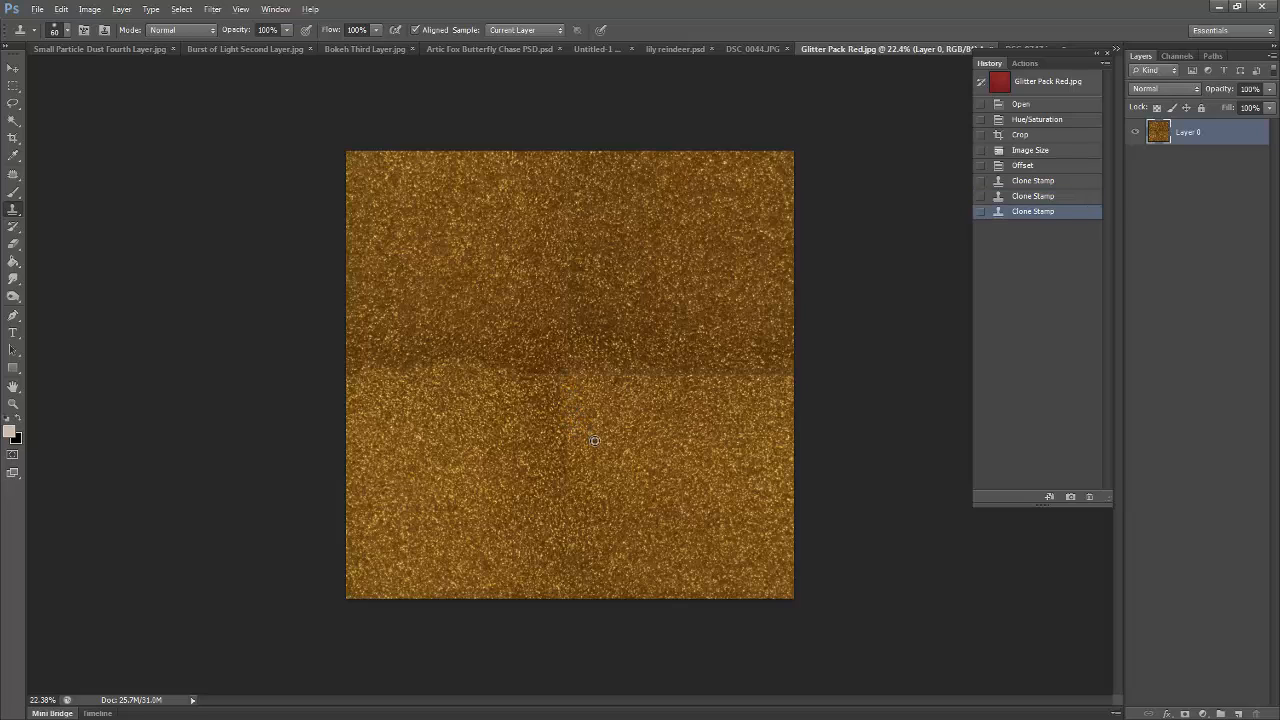
{"action": "left_click", "coordinate": [564, 446]}
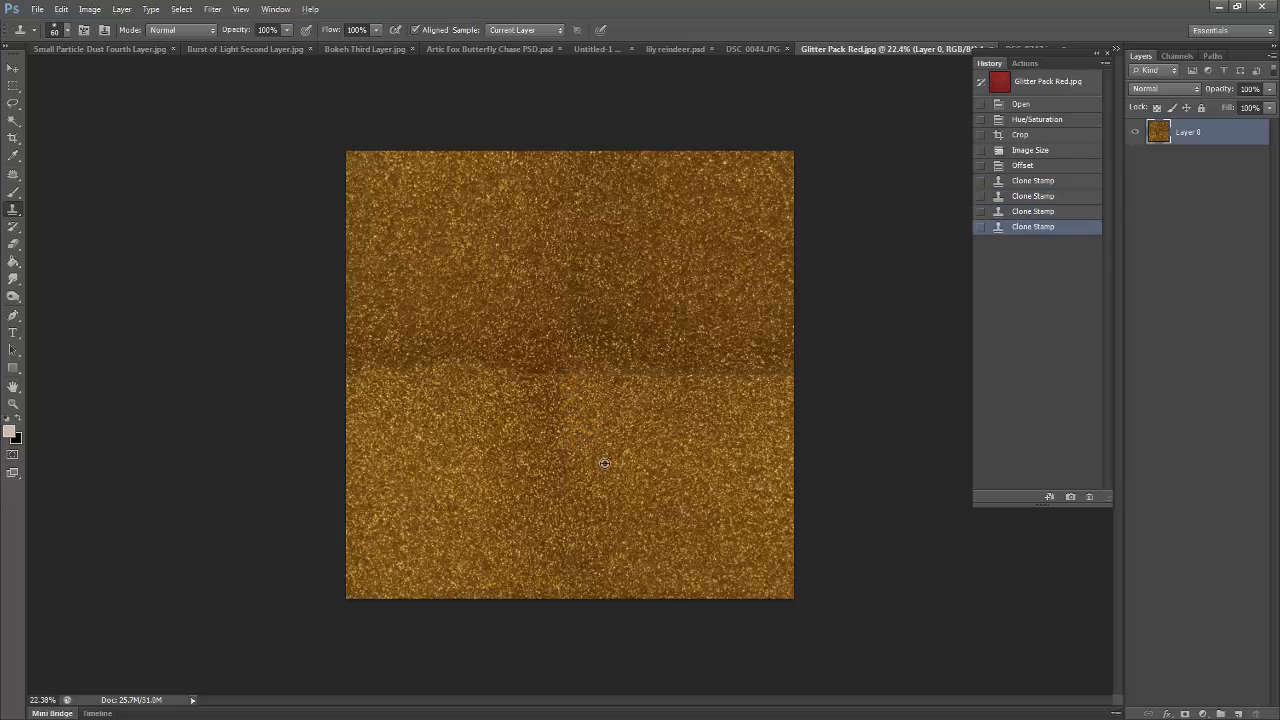
{"action": "left_click", "coordinate": [565, 502]}
{"action": "left_click", "coordinate": [567, 521]}
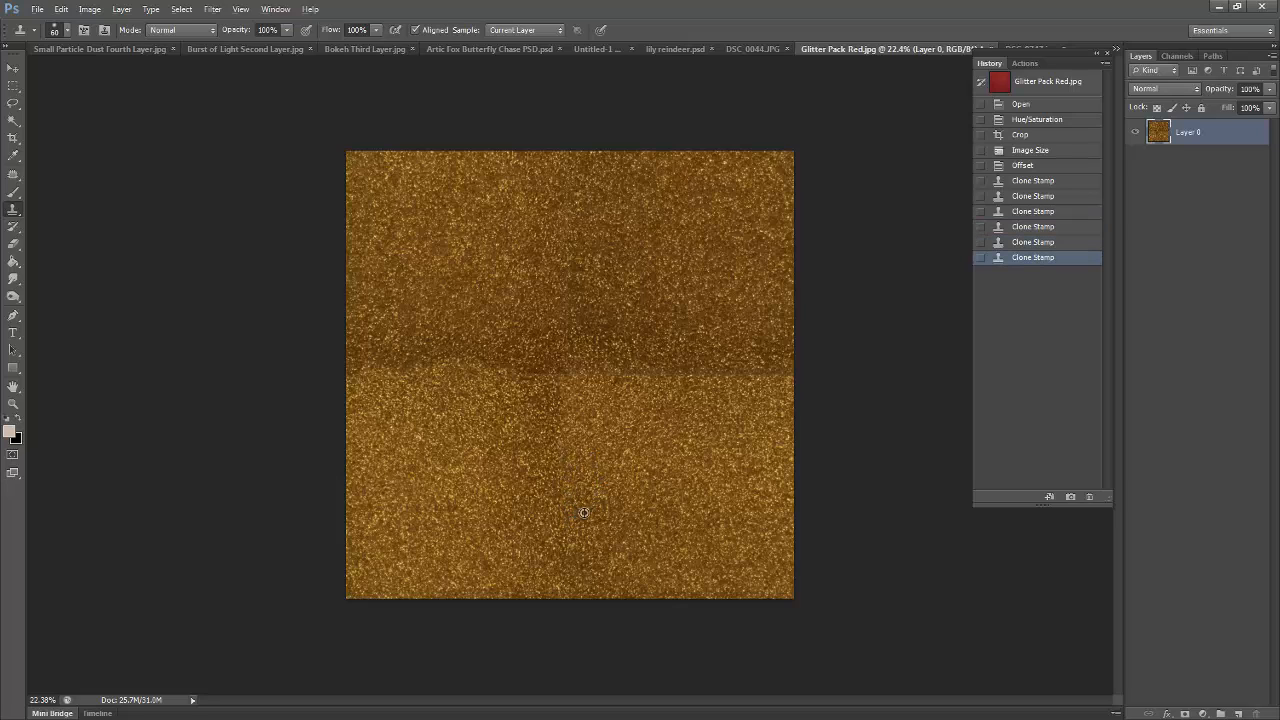
{"action": "left_click_drag", "start_coordinate": [566, 574], "coordinate": [570, 590]}
- Clone glitter over the seam crossing at the image centre and along the right half of the horizontal seam
{"action": "left_click", "coordinate": [543, 340], "text": "alt"}
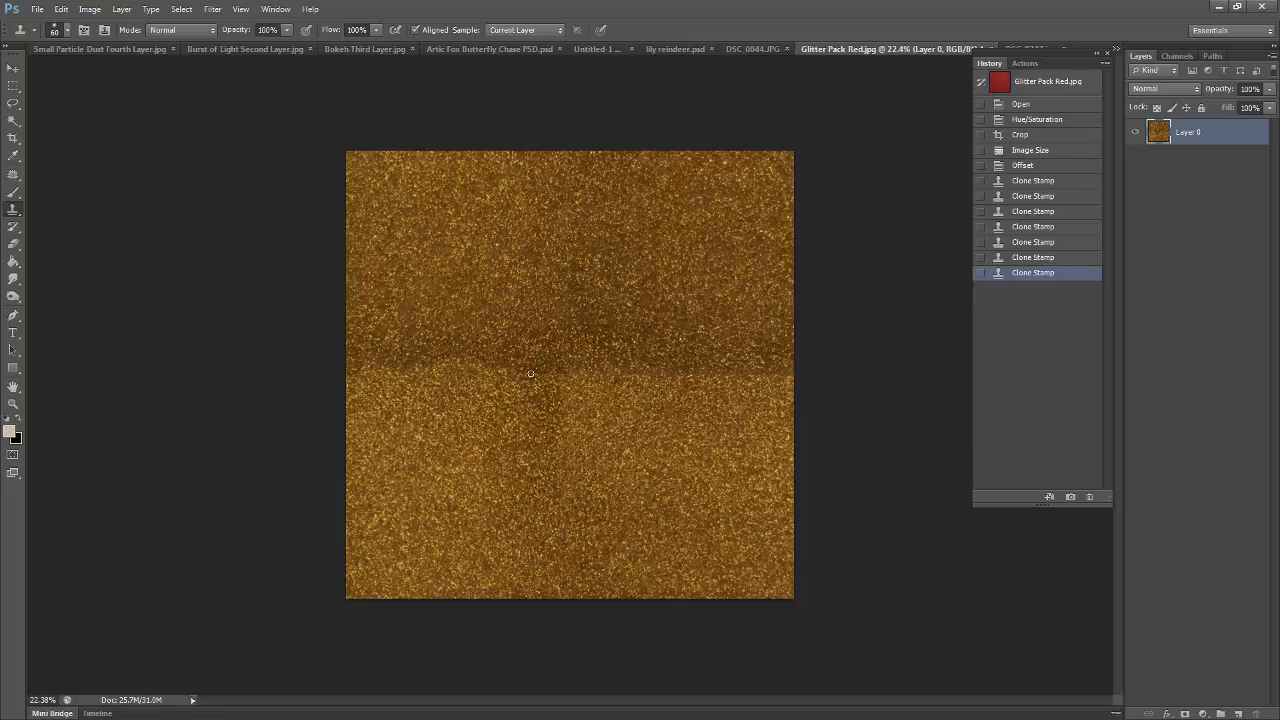
{"action": "mouse_move", "coordinate": [530, 374]}
{"action": "left_mouse_down"}
{"action": "mouse_move", "coordinate": [498, 372]}
{"action": "mouse_move", "coordinate": [563, 376]}
{"action": "mouse_move", "coordinate": [554, 381]}
{"action": "left_mouse_up"}
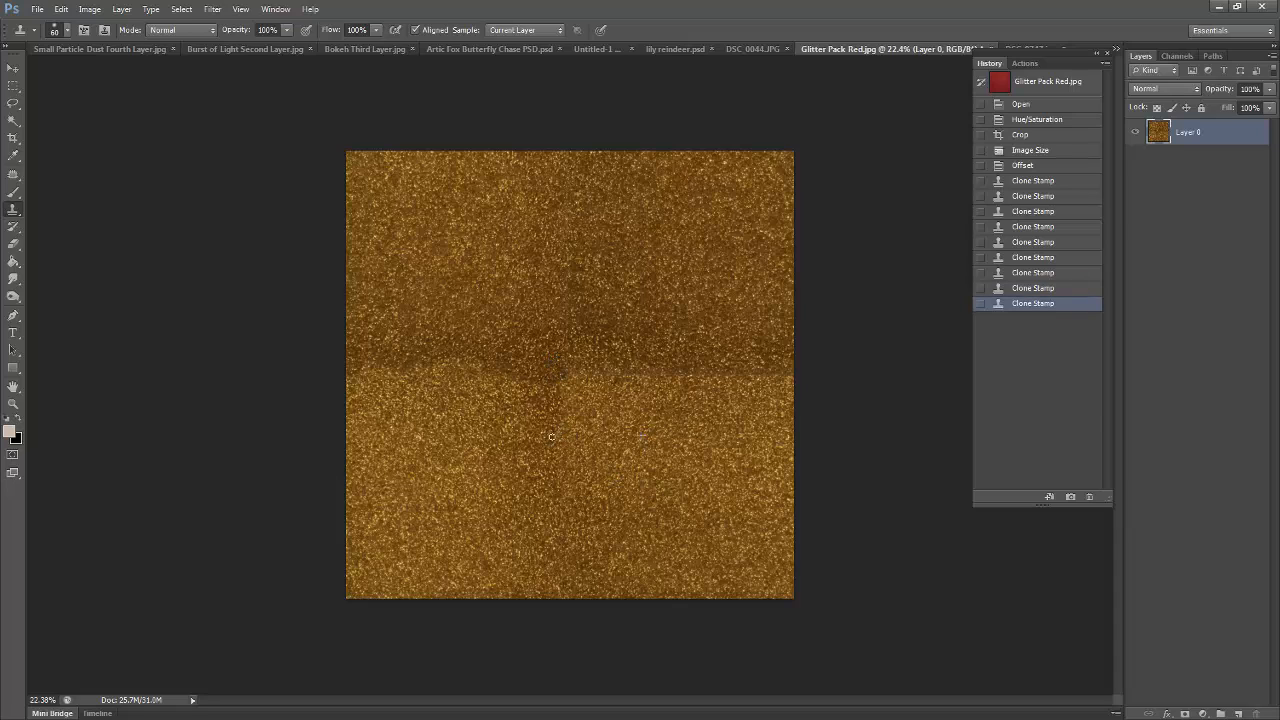
{"action": "left_click", "coordinate": [588, 403]}
{"action": "left_click", "coordinate": [572, 376]}
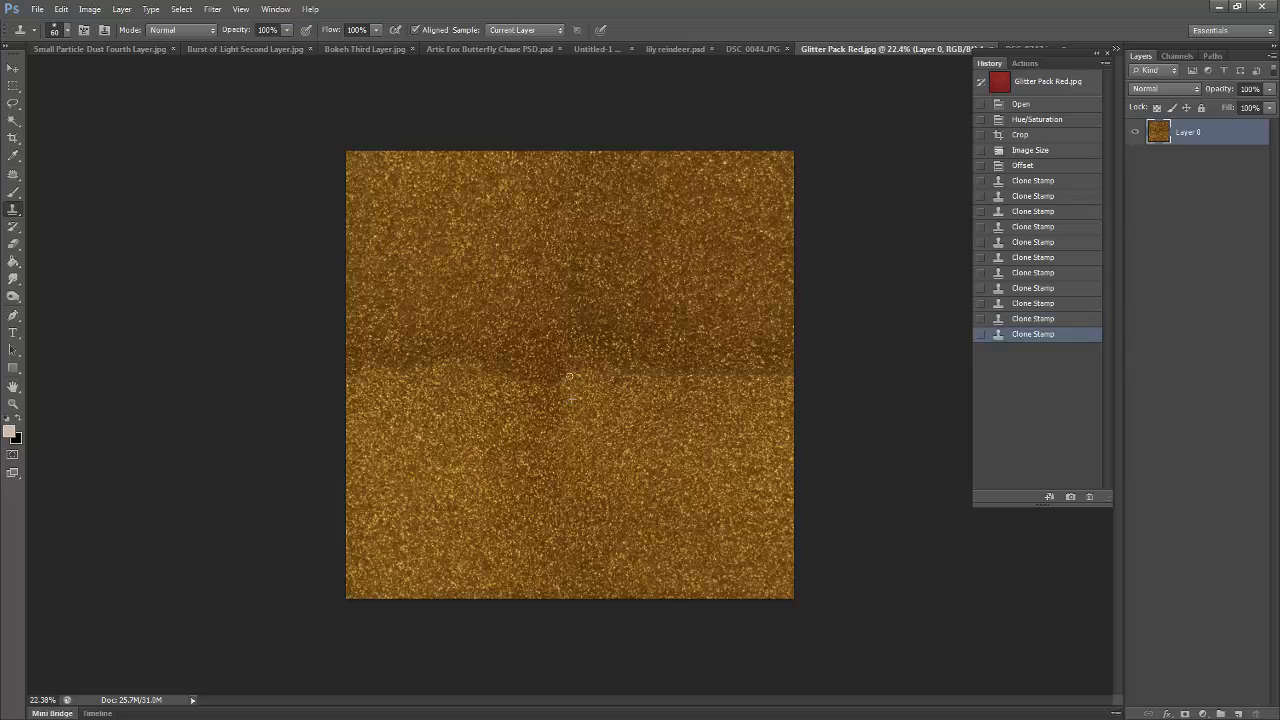
{"action": "mouse_move", "coordinate": [569, 376]}
{"action": "left_mouse_down"}
{"action": "mouse_move", "coordinate": [615, 381]}
{"action": "mouse_move", "coordinate": [613, 368]}
{"action": "mouse_move", "coordinate": [647, 407]}
{"action": "mouse_move", "coordinate": [660, 377]}
{"action": "mouse_move", "coordinate": [646, 375]}
{"action": "mouse_move", "coordinate": [705, 371]}
{"action": "mouse_move", "coordinate": [675, 377]}
{"action": "mouse_move", "coordinate": [680, 363]}
{"action": "mouse_move", "coordinate": [740, 368]}
{"action": "mouse_move", "coordinate": [719, 376]}
{"action": "mouse_move", "coordinate": [782, 374]}
{"action": "left_mouse_up"}
{"action": "left_click", "coordinate": [659, 404], "text": "alt"}
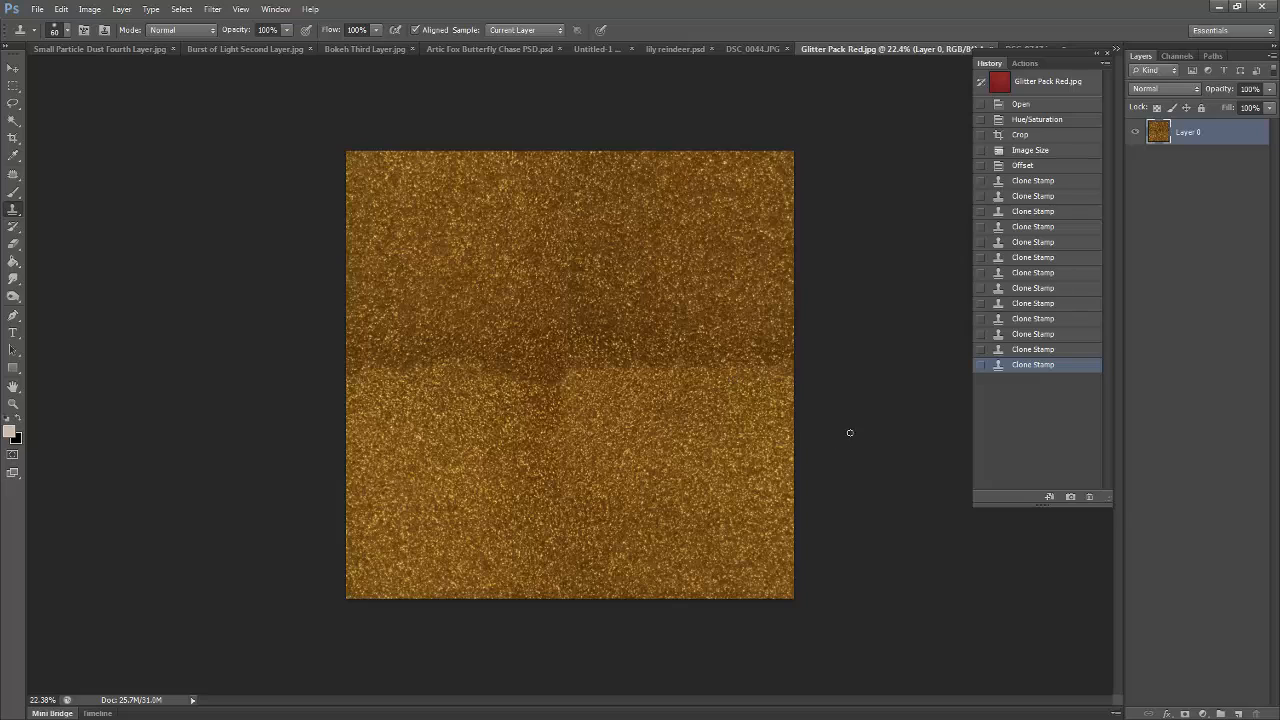
{"action": "left_click", "coordinate": [788, 362]}
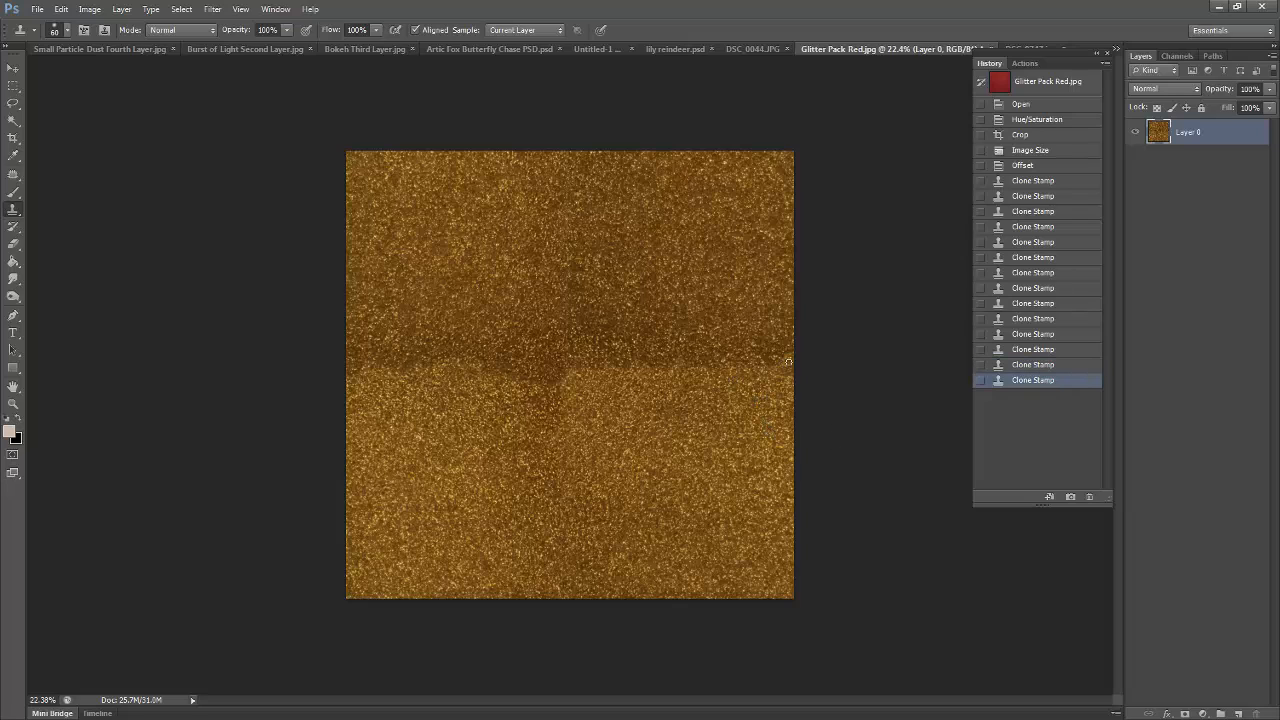
{"action": "left_click", "coordinate": [780, 367]}
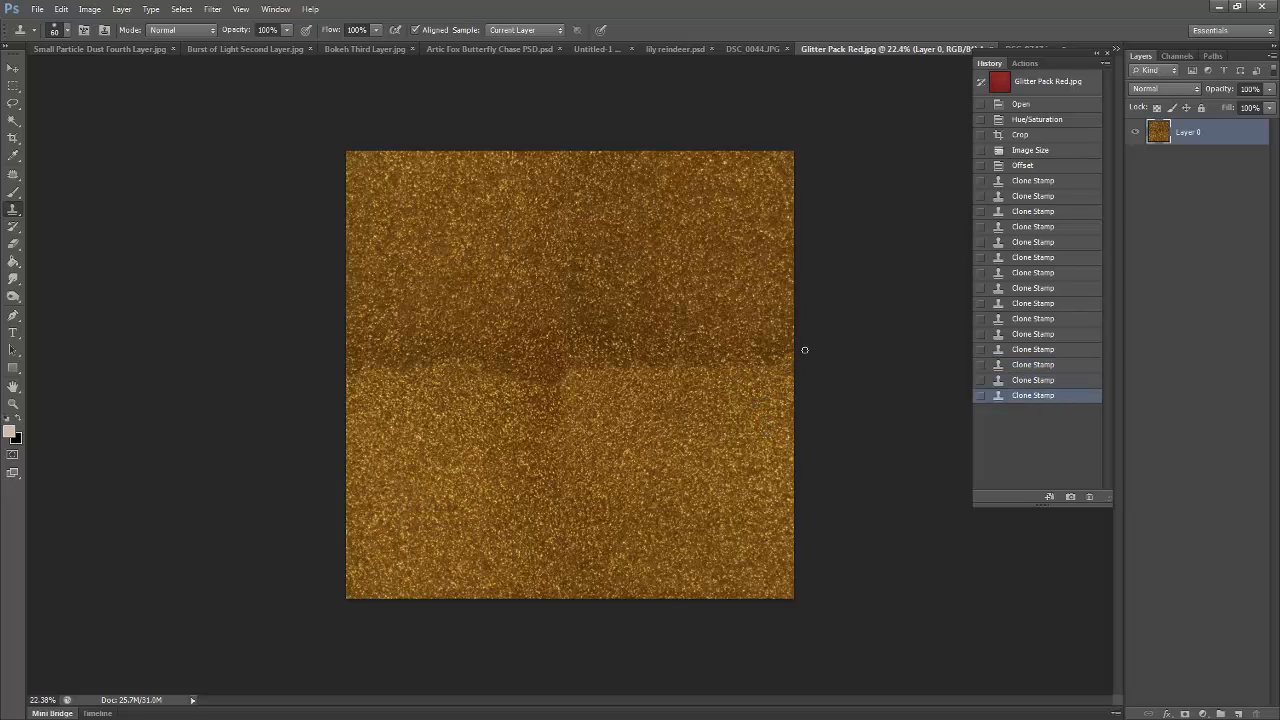
{"action": "left_click", "coordinate": [738, 343]}
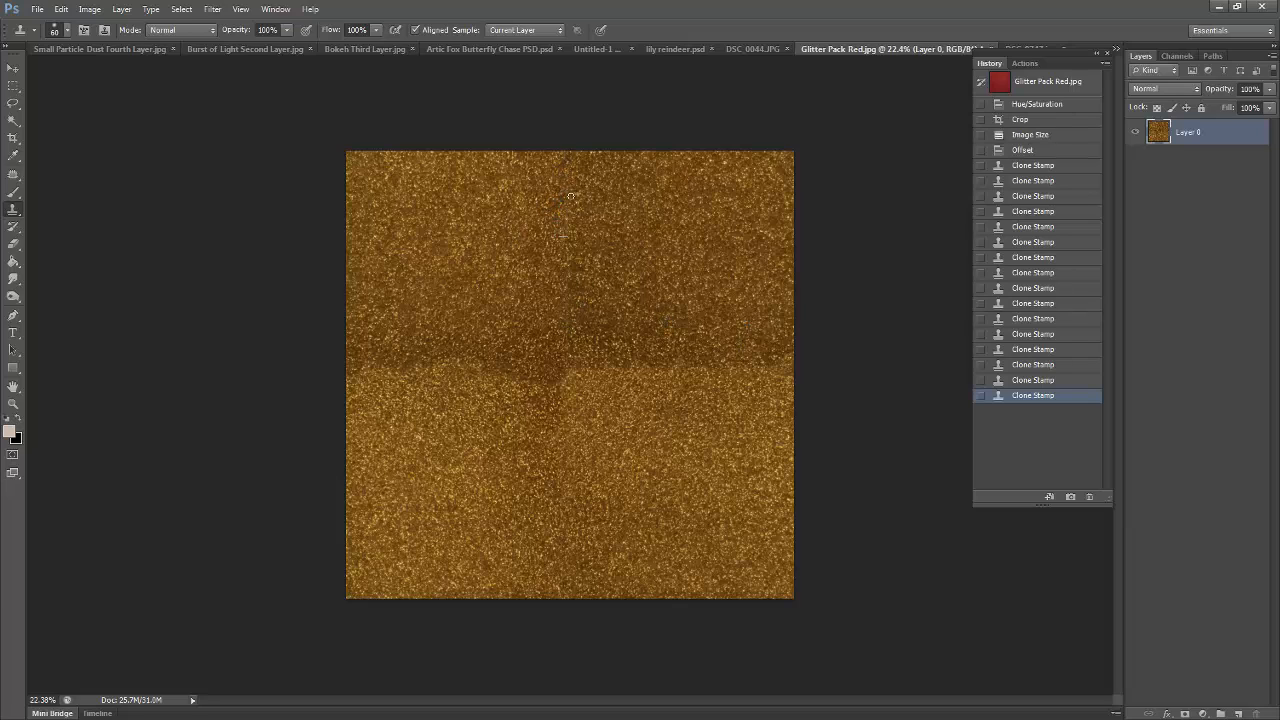
- Clone glitter over the upper half of the vertical seam, down towards the image centre
{"action": "left_click", "coordinate": [565, 206]}
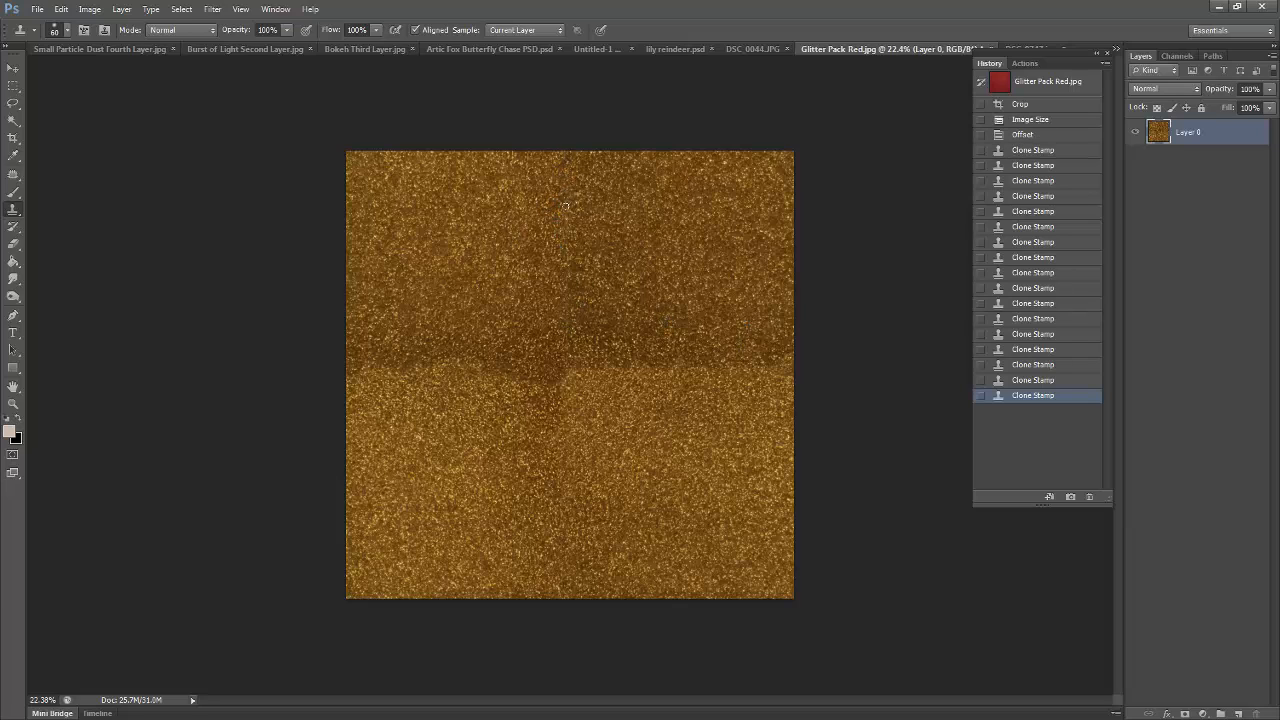
{"action": "left_click", "coordinate": [558, 276]}
{"action": "left_click", "coordinate": [565, 286]}
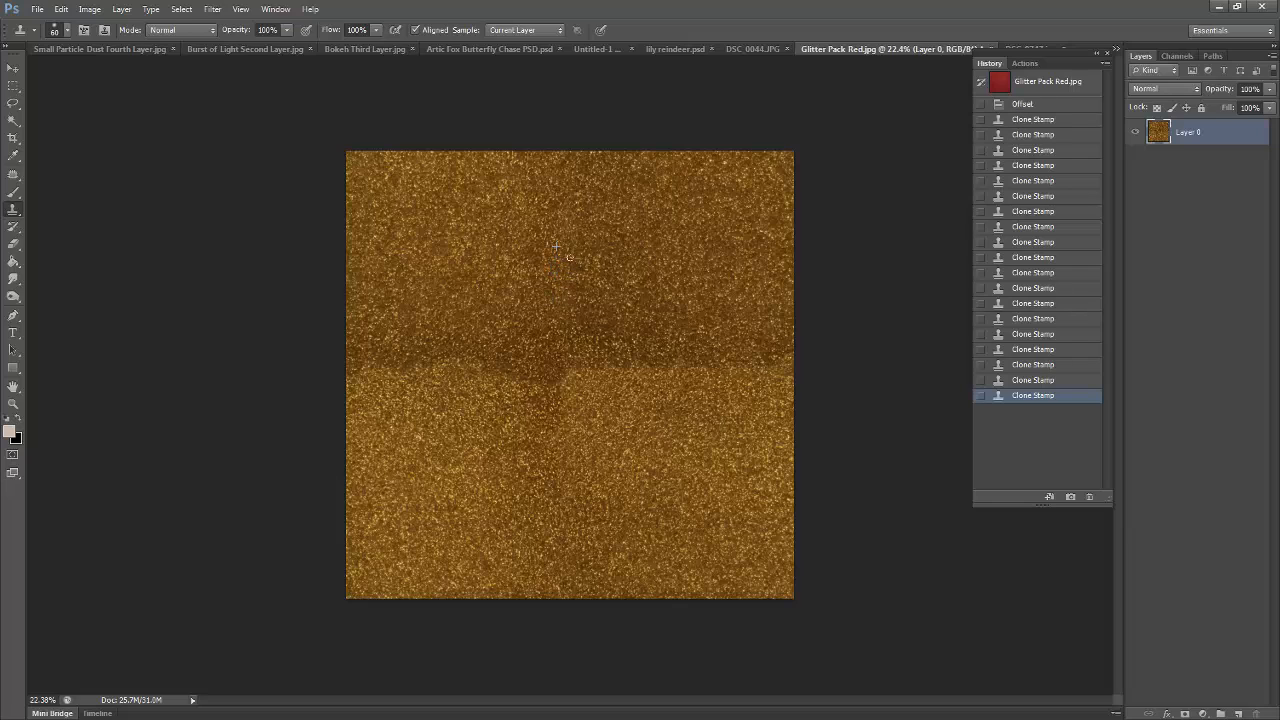
{"action": "left_click", "coordinate": [566, 320]}
{"action": "left_click", "coordinate": [546, 304], "text": "alt"}
{"action": "left_click_drag", "start_coordinate": [569, 325], "coordinate": [568, 336]}
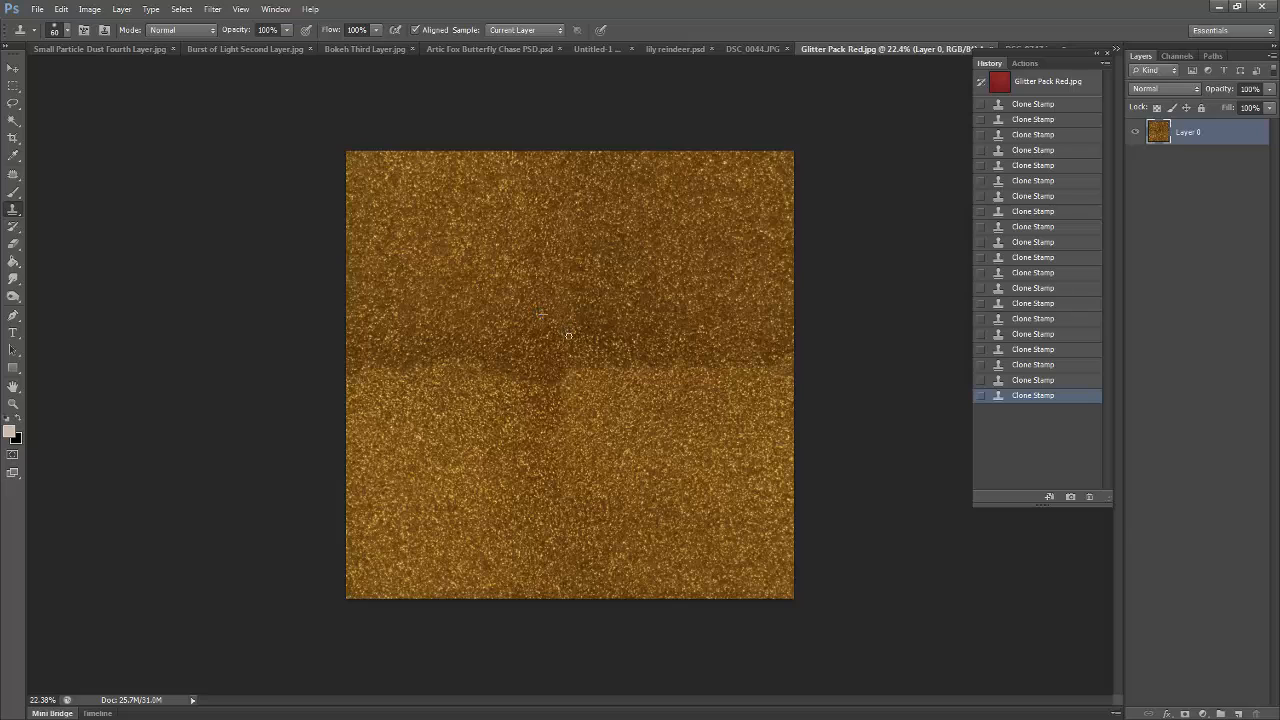
{"action": "left_click", "coordinate": [562, 273], "text": "alt"}
- Enlarge the clone brush to 500 px and blend the dark patches around the centre of the texture
{"action": "key", "text": "bracketright"}
{"action": "key", "text": "bracketright"}
{"action": "key", "text": "bracketright"}
{"action": "key", "text": "bracketright"}
{"action": "key", "text": "bracketright"}
{"action": "key", "text": "bracketright"}
{"action": "key", "text": "bracketright"}
{"action": "key", "text": "bracketright"}
{"action": "key", "text": "bracketright"}
{"action": "key", "text": "bracketright"}
{"action": "key", "text": "bracketright"}
{"action": "left_click", "coordinate": [450, 269], "text": "alt"}
{"action": "mouse_move", "coordinate": [490, 373]}
{"action": "left_mouse_down"}
{"action": "mouse_move", "coordinate": [499, 356]}
{"action": "mouse_move", "coordinate": [528, 359]}
{"action": "mouse_move", "coordinate": [551, 417]}
{"action": "left_mouse_up"}
{"action": "left_click", "coordinate": [455, 235], "text": "alt"}
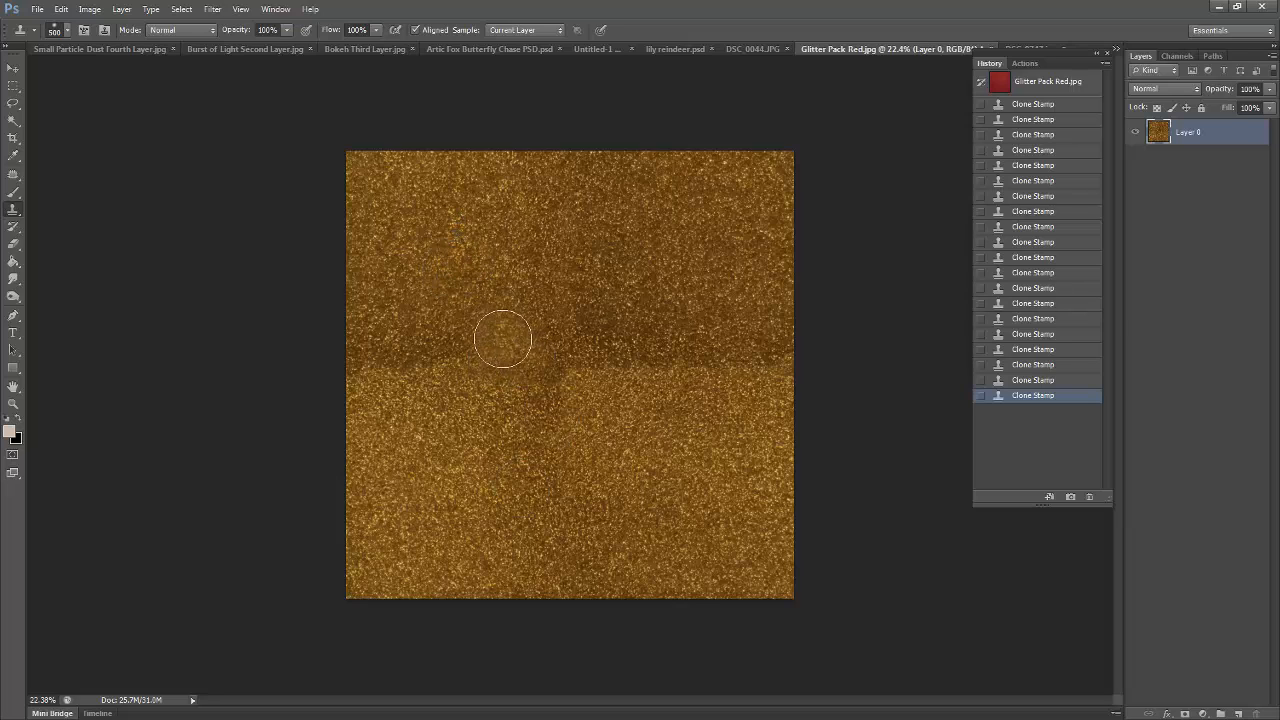
{"action": "left_click", "coordinate": [503, 356]}
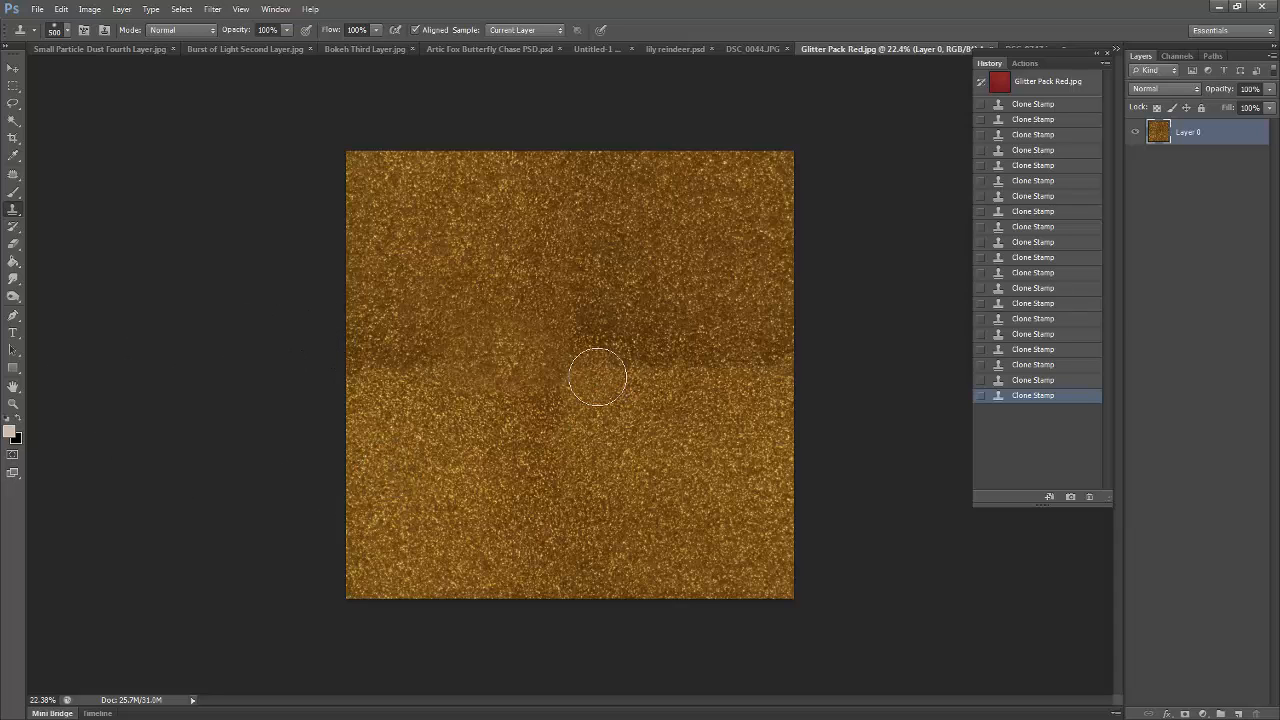
{"action": "mouse_move", "coordinate": [598, 377]}
{"action": "left_mouse_down"}
{"action": "mouse_move", "coordinate": [600, 360]}
{"action": "mouse_move", "coordinate": [576, 356]}
{"action": "left_mouse_up"}
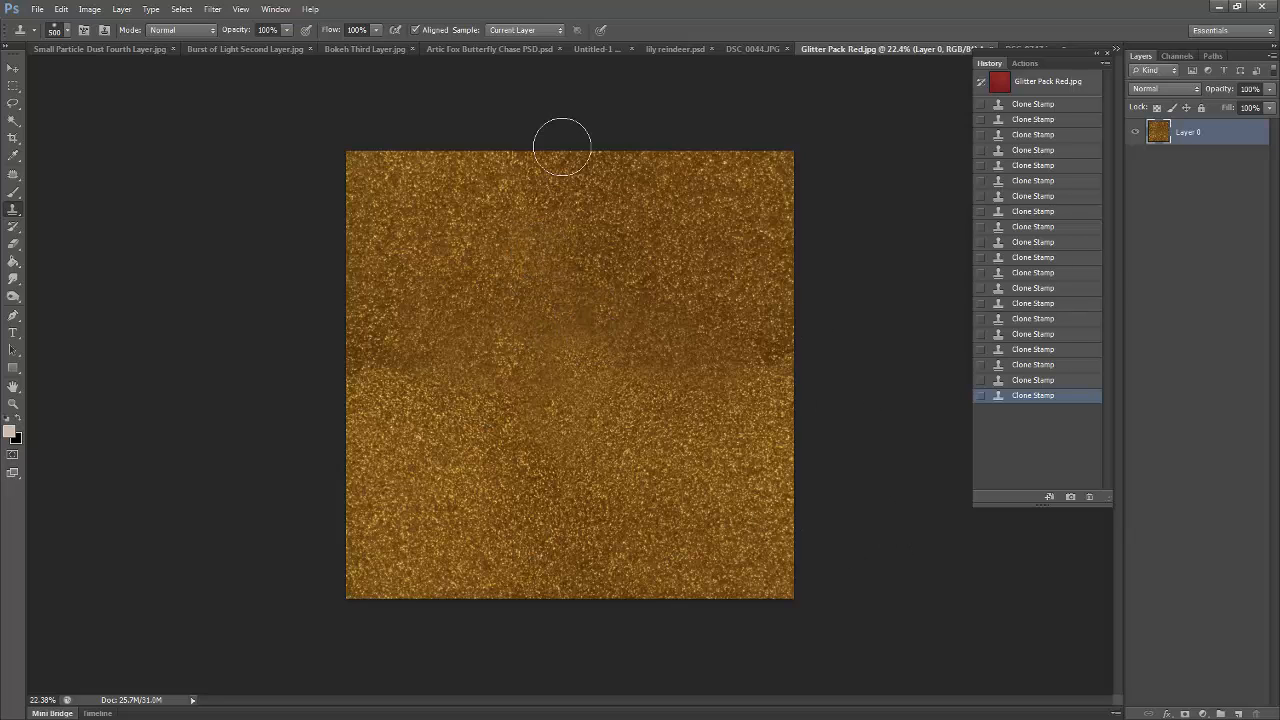
- Define the retouched glitter texture as a pattern named "Gold"
{"action": "left_click", "coordinate": [82, 10]}
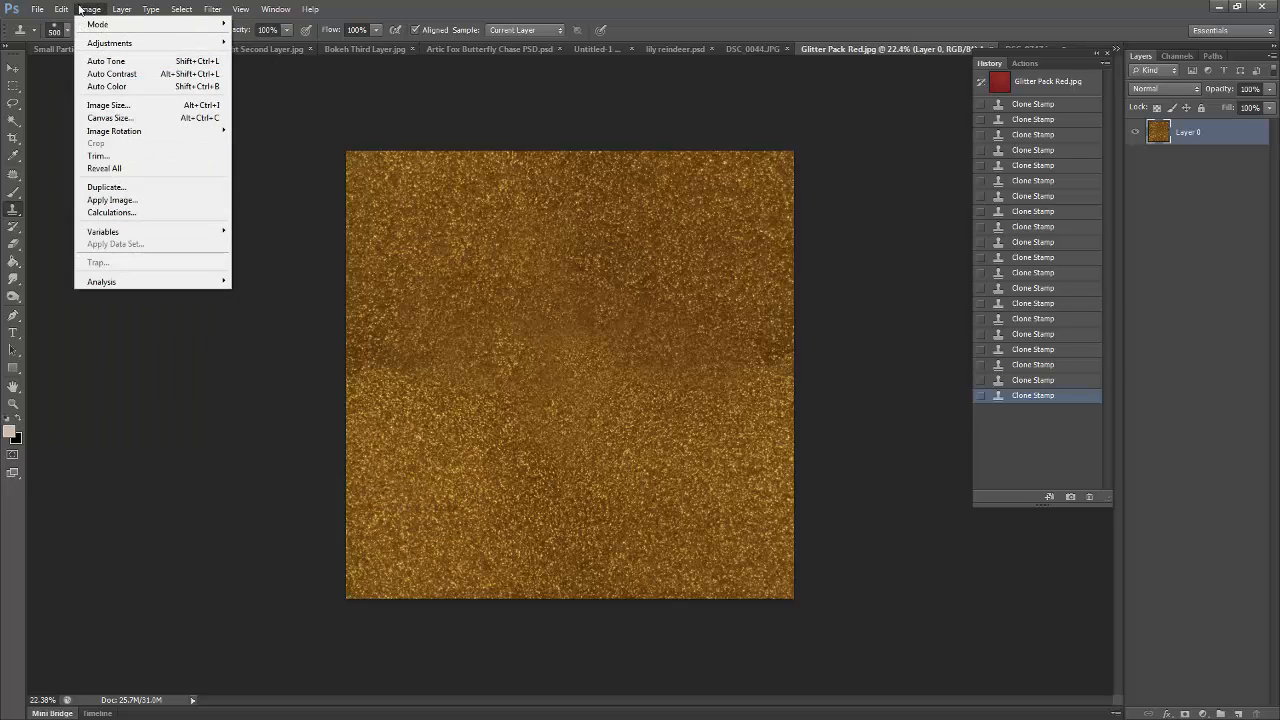
{"action": "mouse_move", "coordinate": [61, 9]}
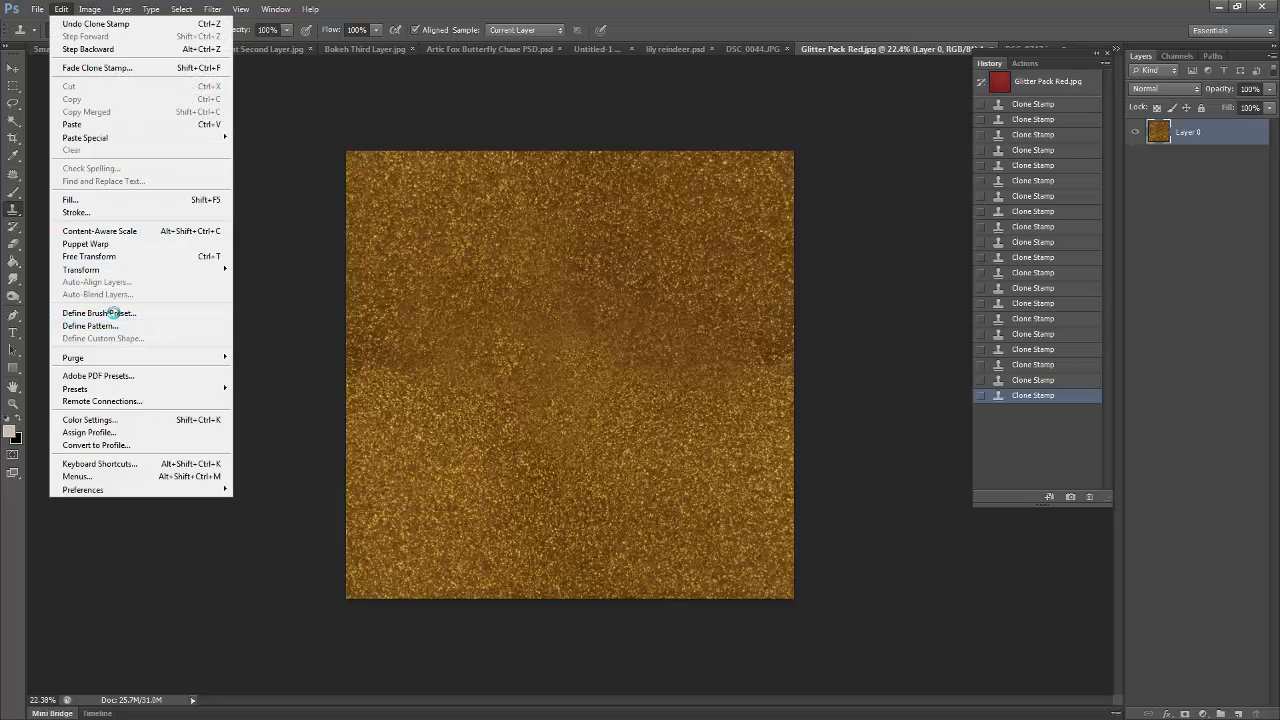
{"action": "left_click", "coordinate": [98, 326]}
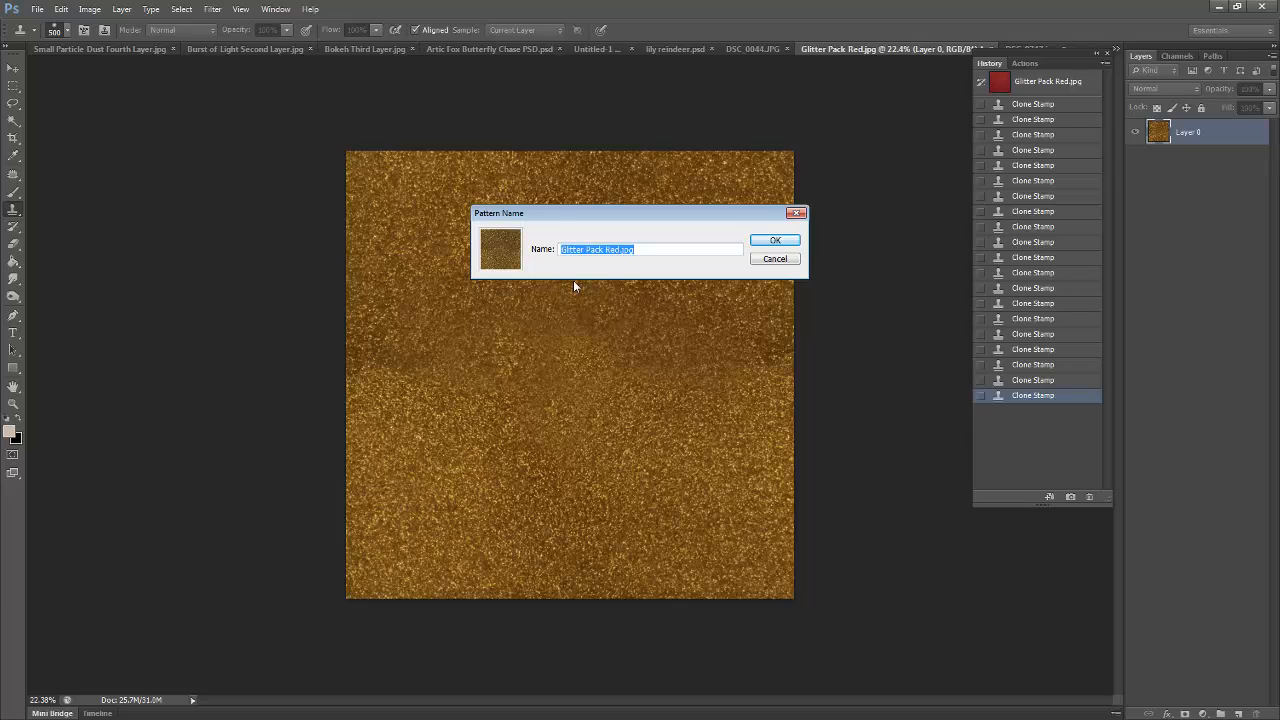
{"action": "key", "text": "Return"}
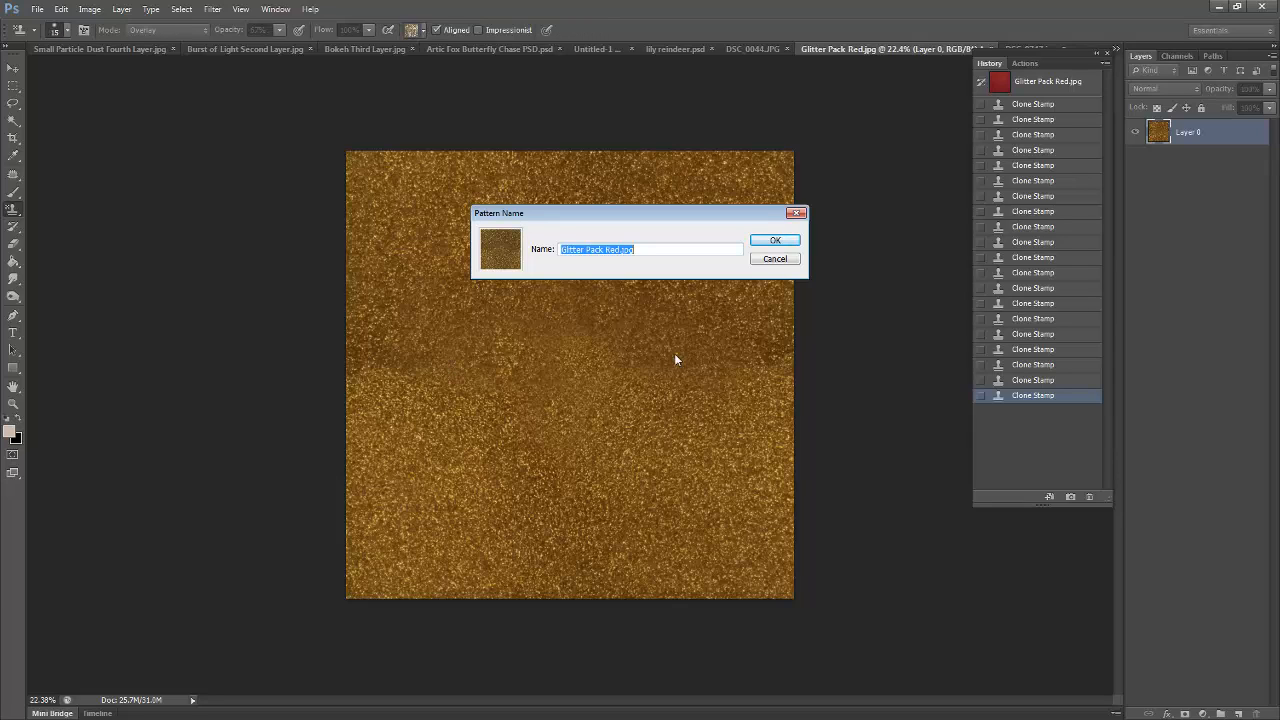
{"action": "type", "text": "Gold Glitter"}
{"action": "left_click", "coordinate": [775, 241]}
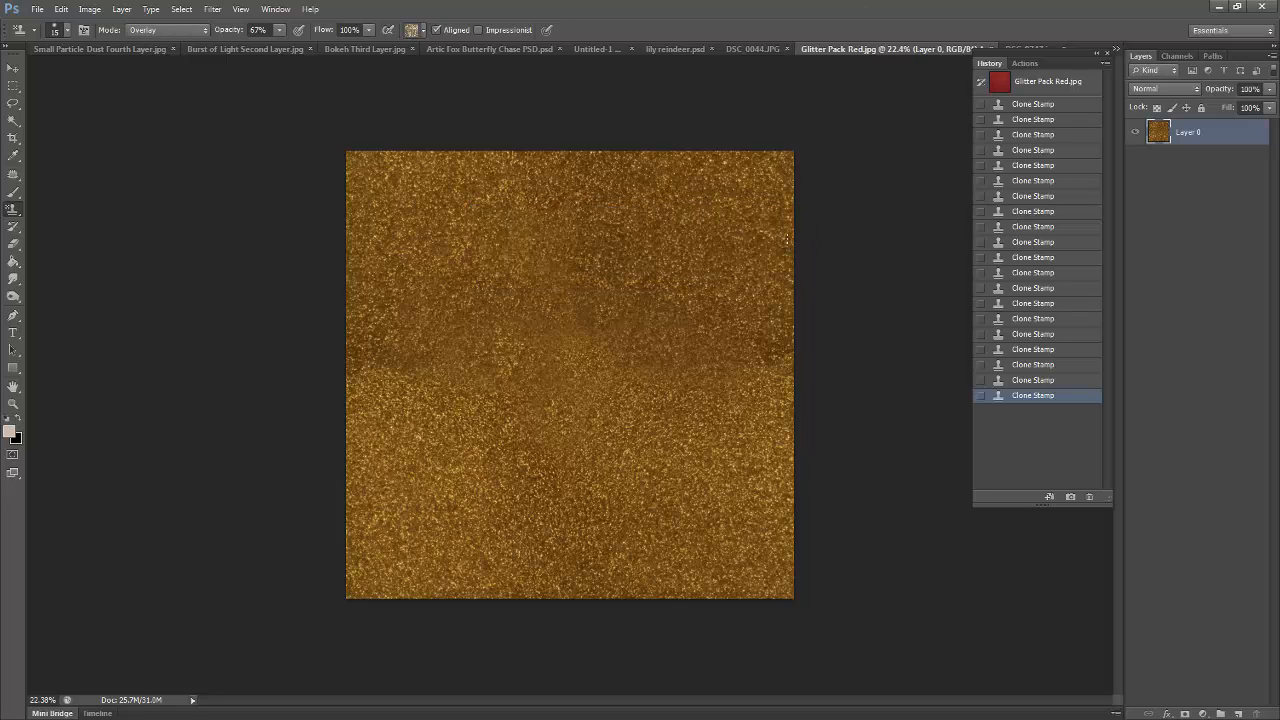
- Select the Pattern Stamp tool and look for the newly defined gold glitter pattern among its available patterns
{"action": "left_click", "coordinate": [409, 34]}
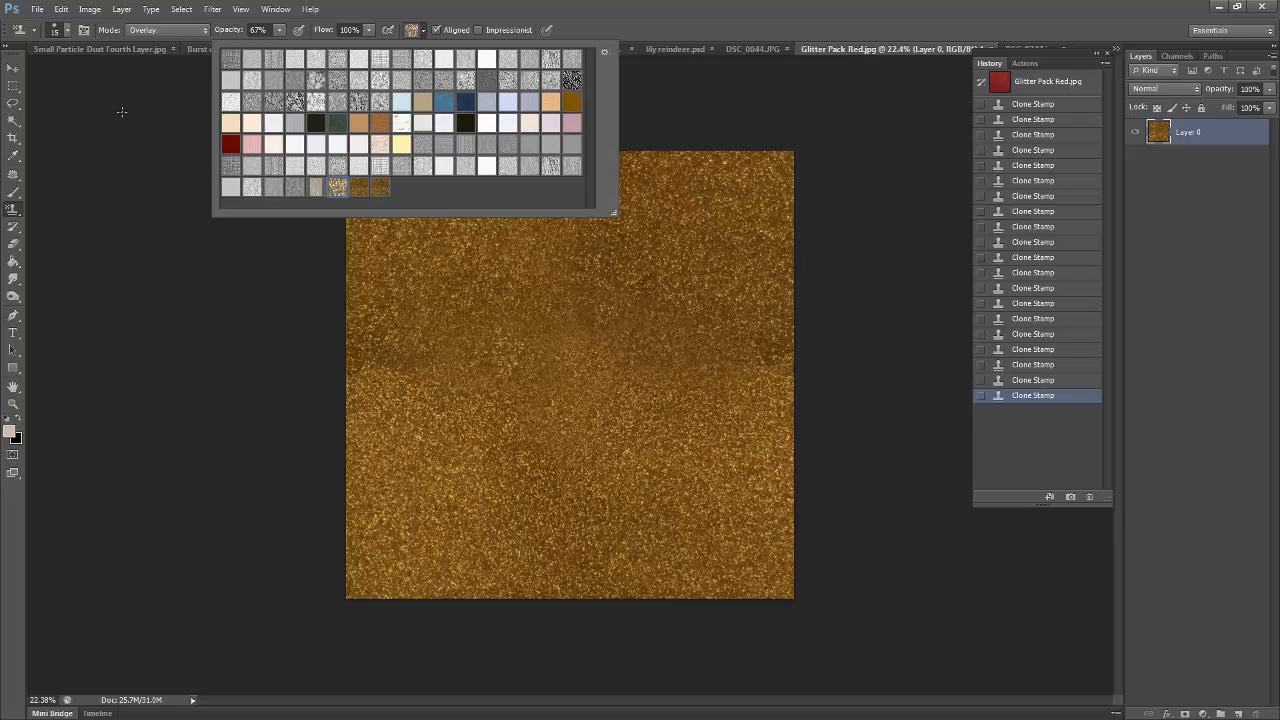
{"action": "left_click", "coordinate": [21, 212]}
{"action": "right_click", "coordinate": [18, 212]}
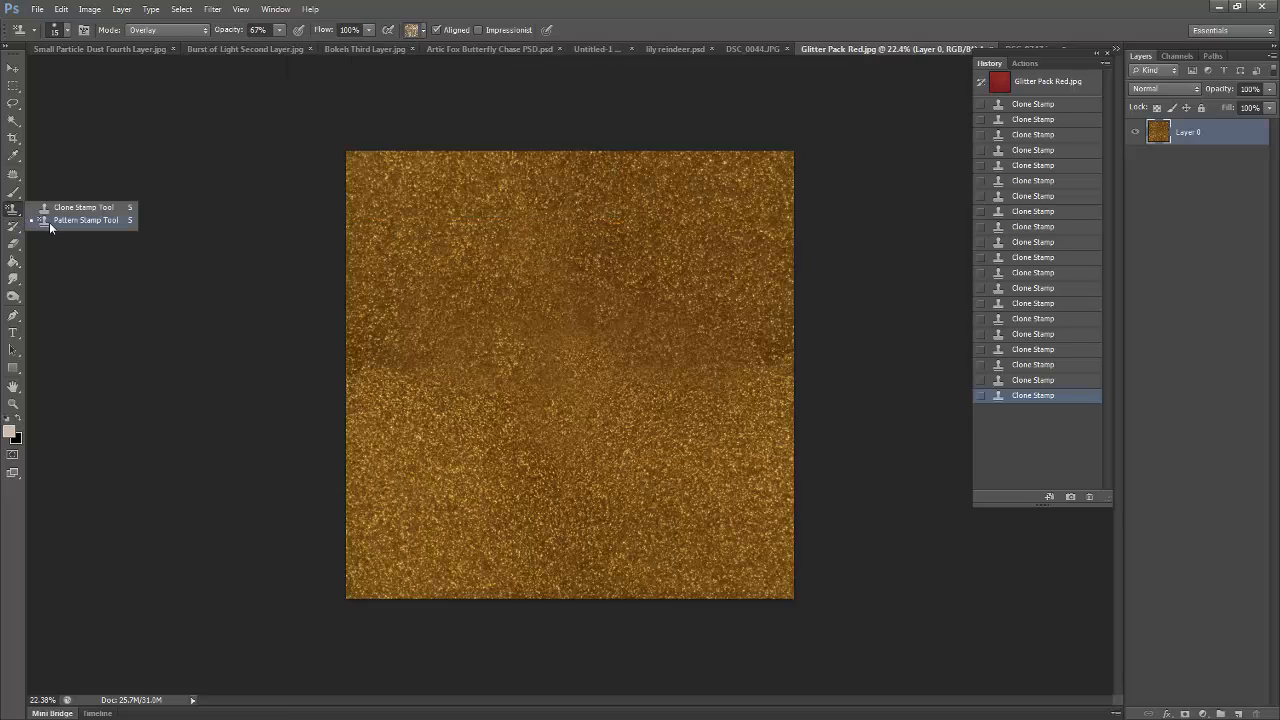
{"action": "left_click", "coordinate": [49, 221]}
{"action": "left_click", "coordinate": [409, 31]}
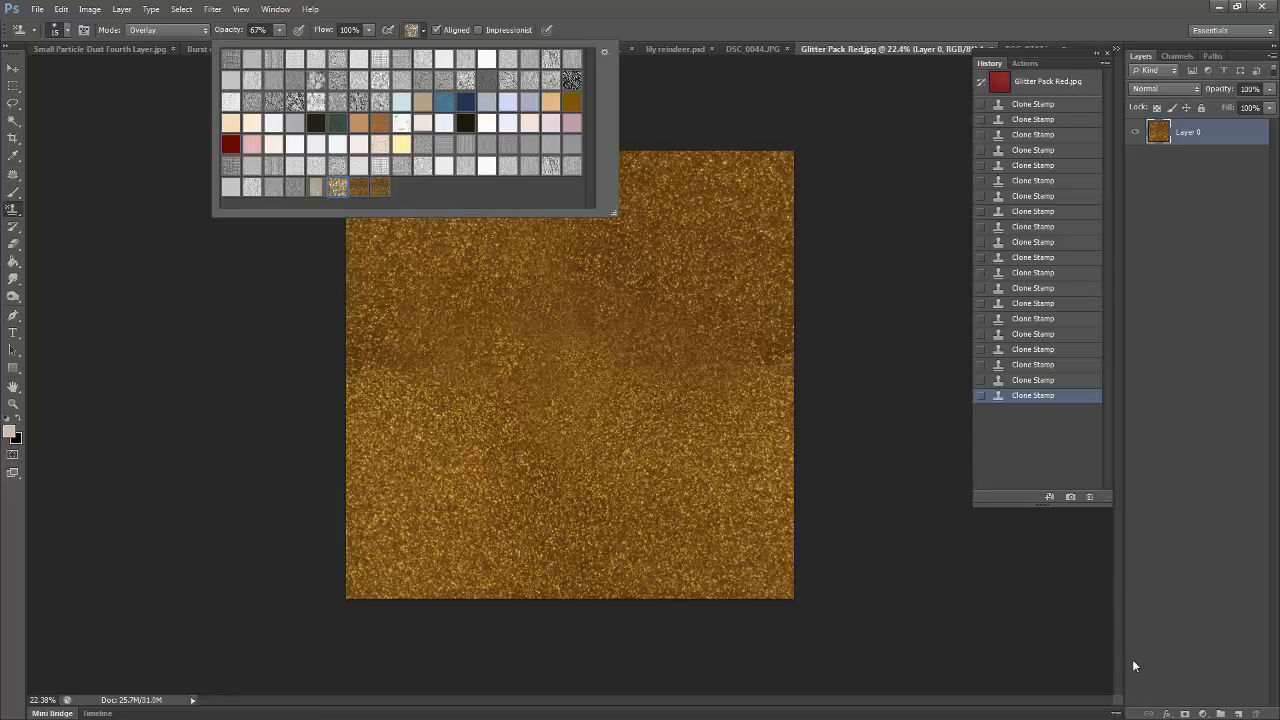
- Add a Pattern Overlay effect to Layer 0 using the newly defined gold glitter pattern, the last one in the pattern list
{"action": "left_click", "coordinate": [1166, 713]}
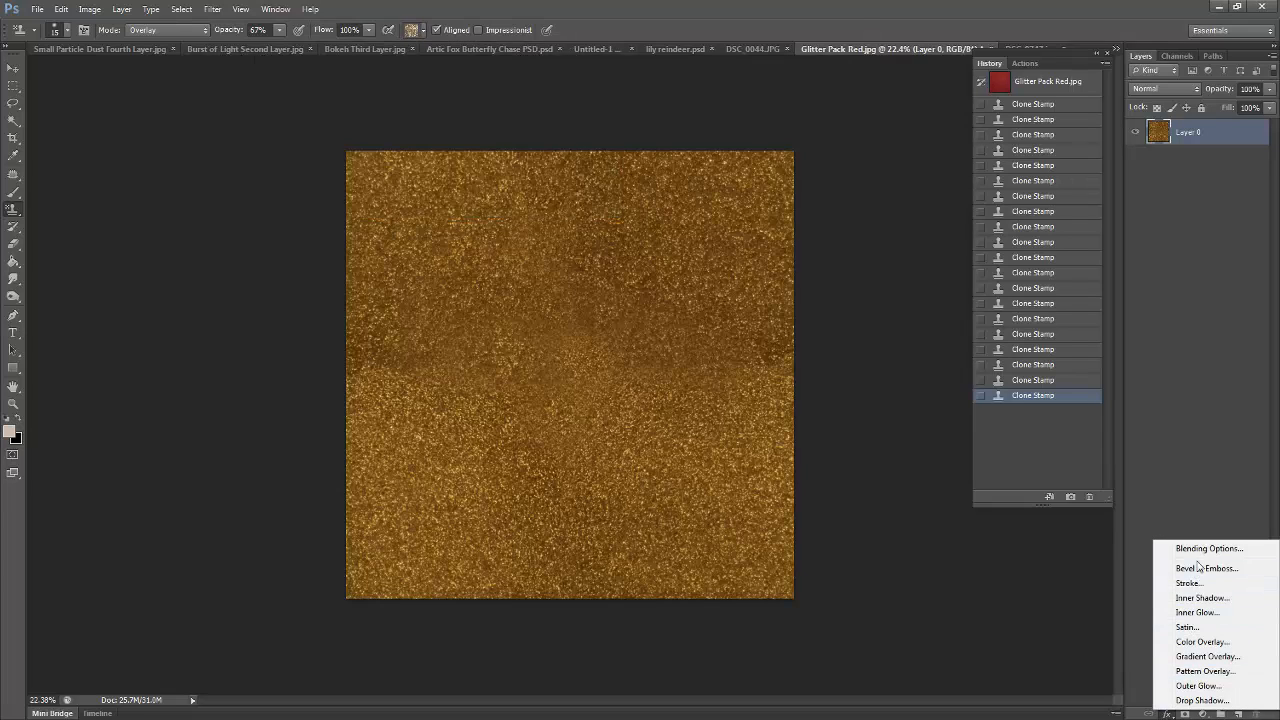
{"action": "left_click", "coordinate": [1205, 671]}
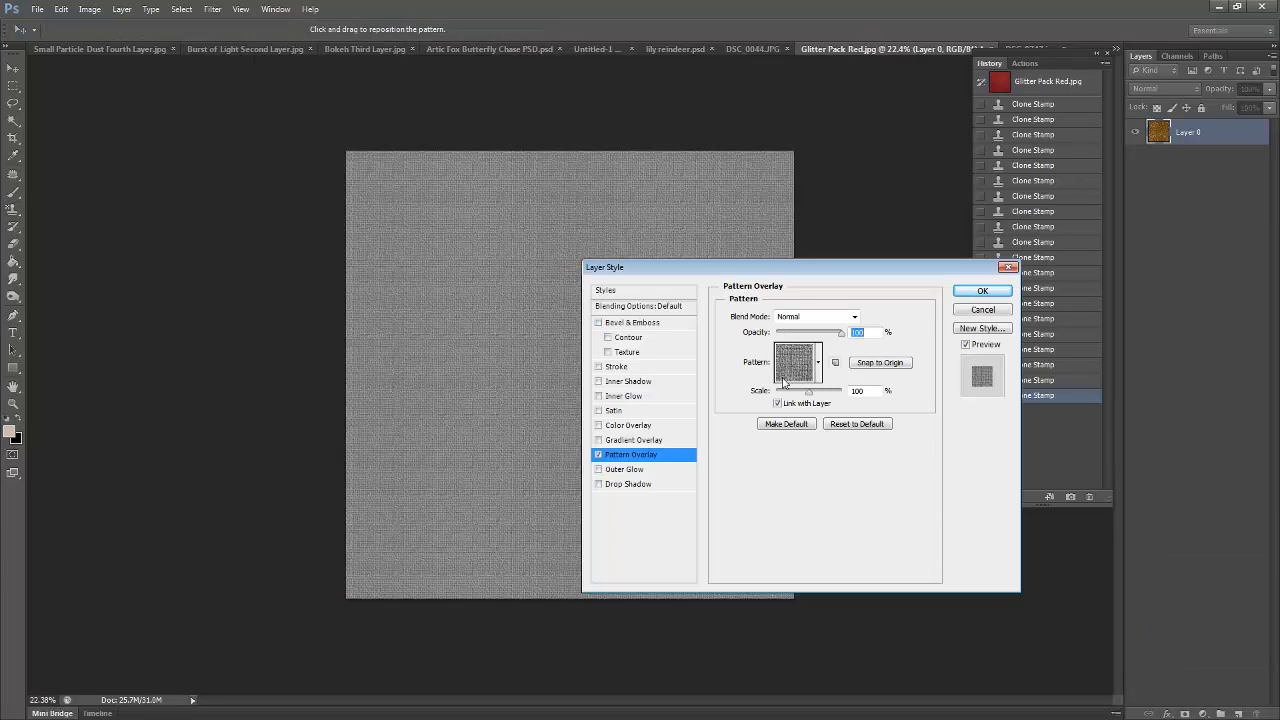
{"action": "left_click", "coordinate": [810, 367]}
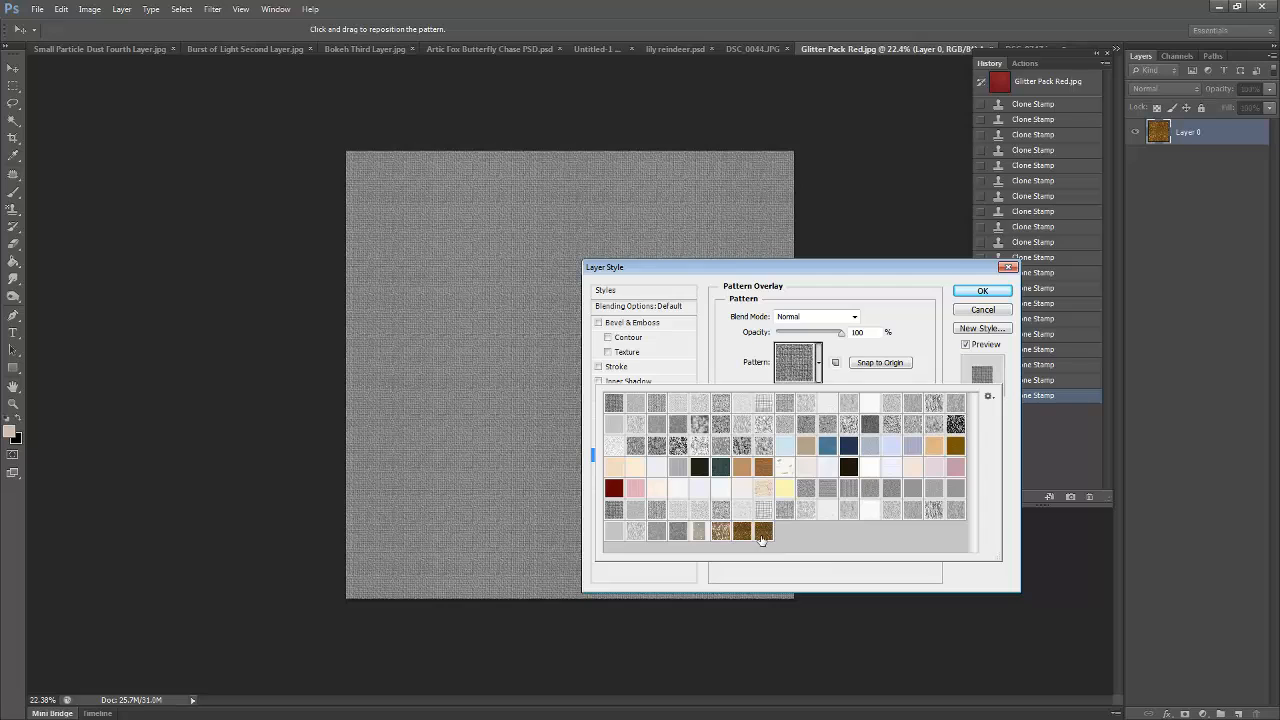
{"action": "left_click", "coordinate": [763, 534]}
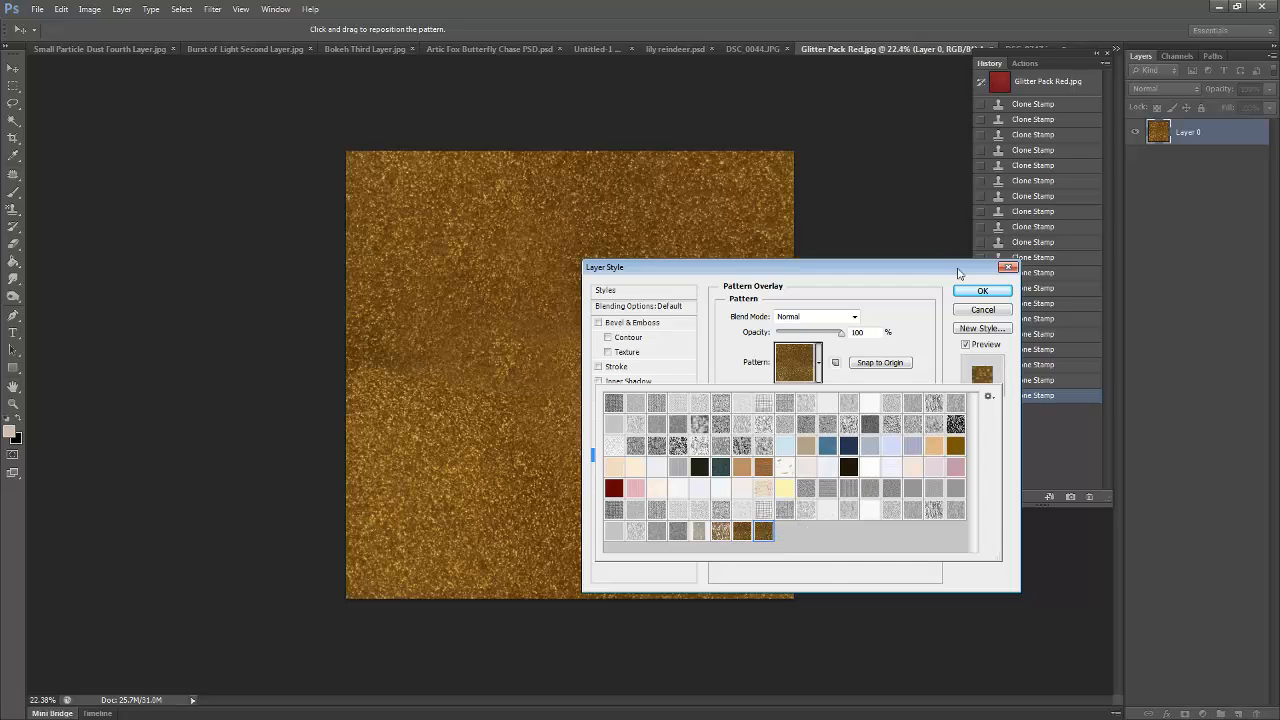